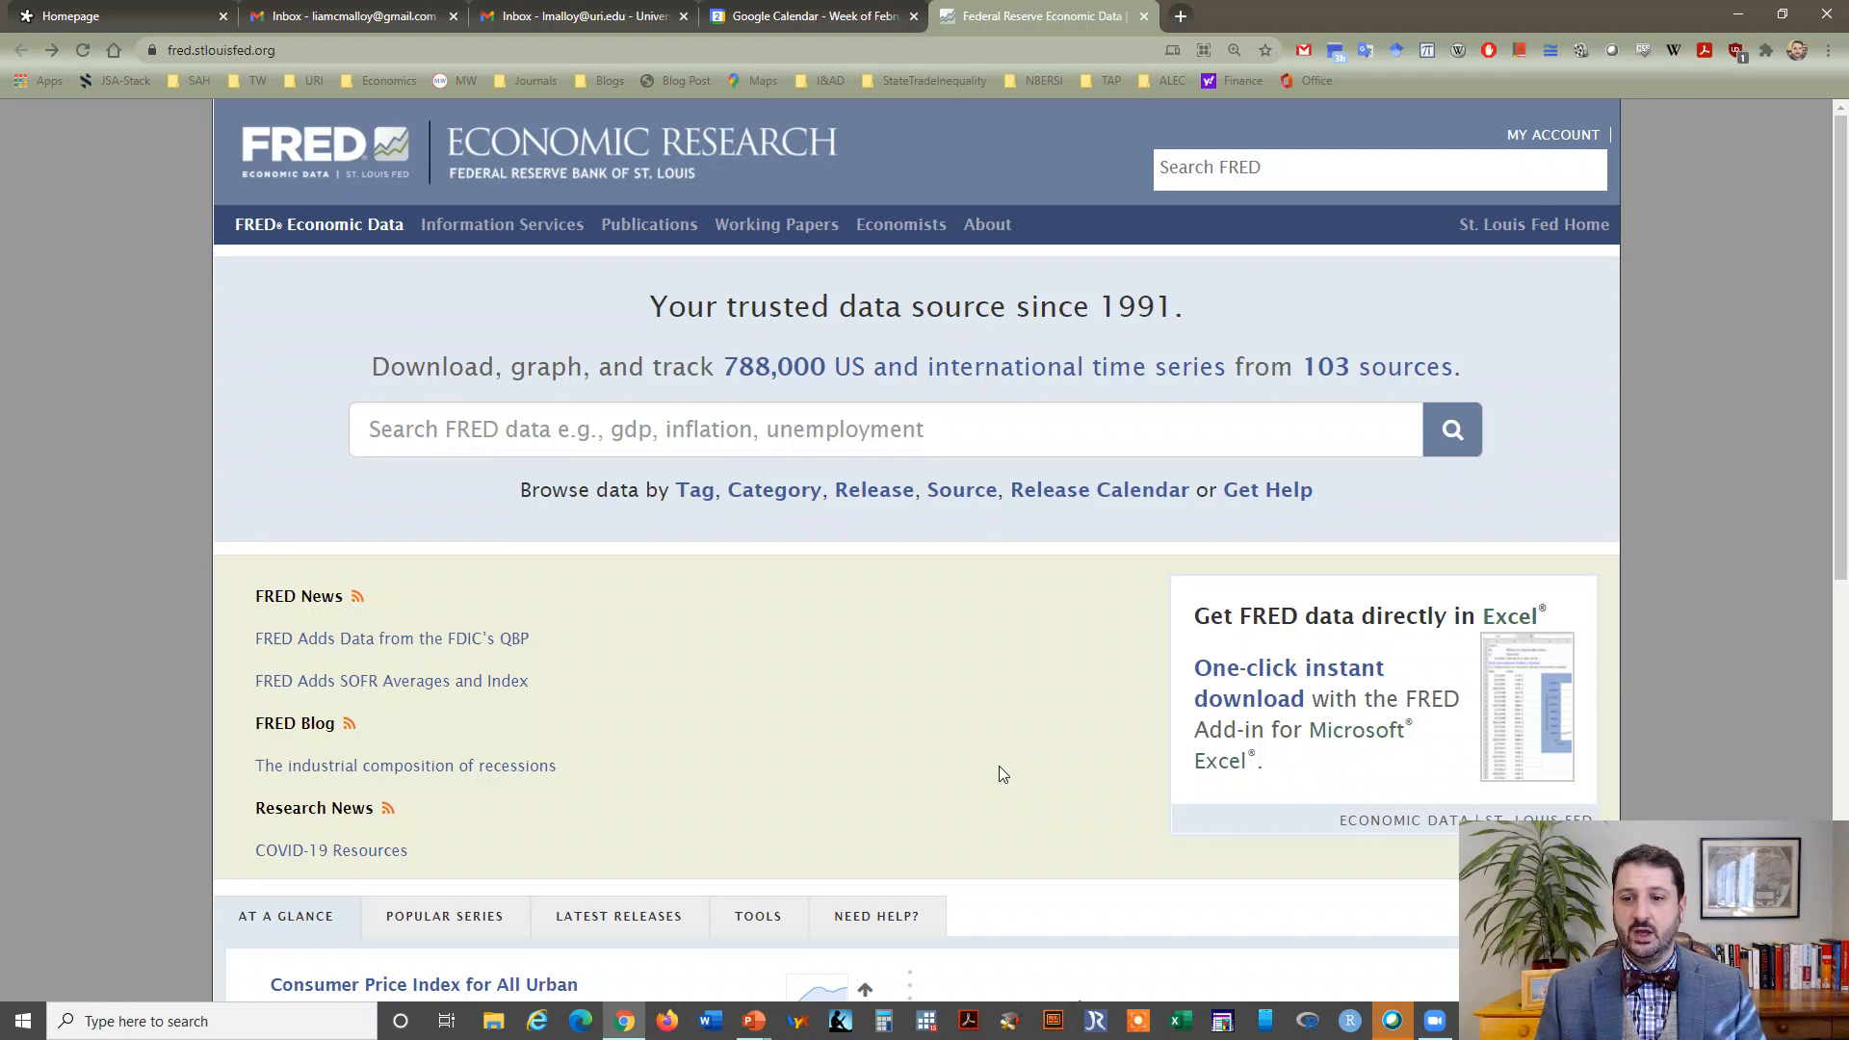
# Step: Search FRED for "unemployment" and open the Unemployment Rate series
pyautogui.scroll(-3, 998, 766)
pyautogui.scroll(3, 674, 760)
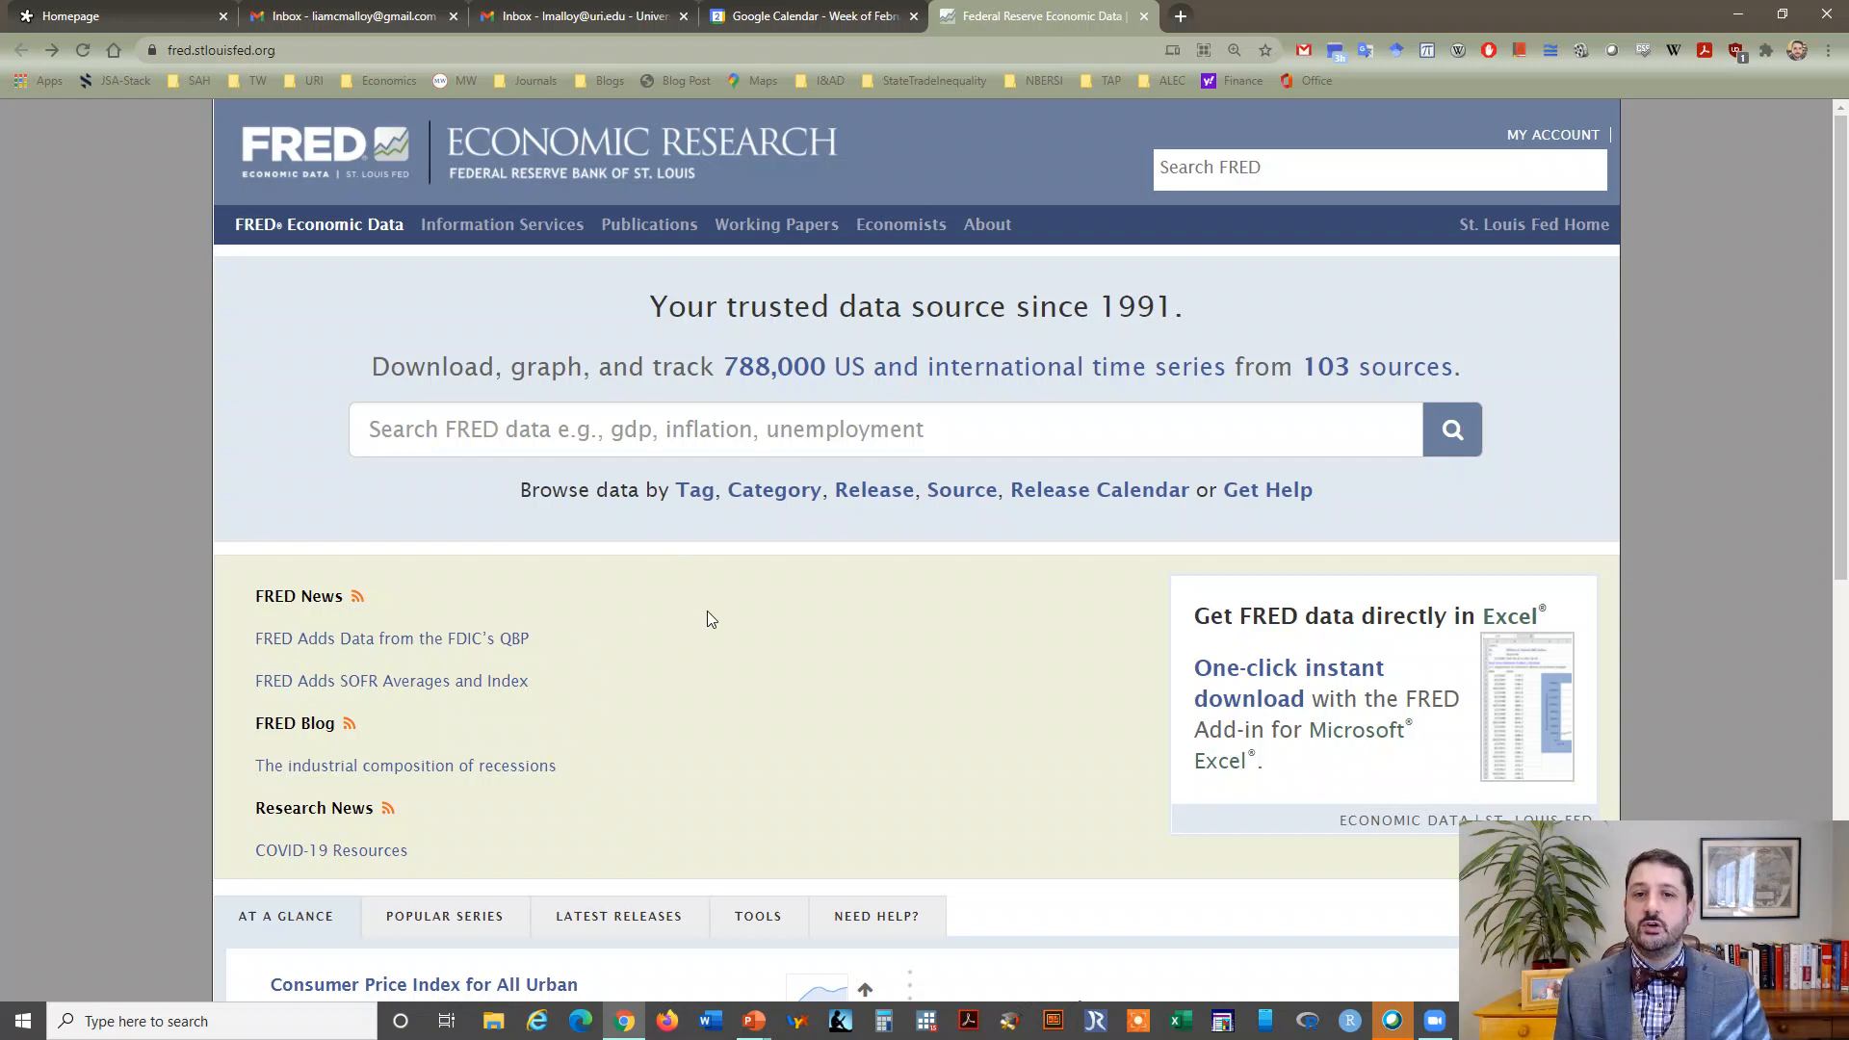
pyautogui.click(1245, 172)
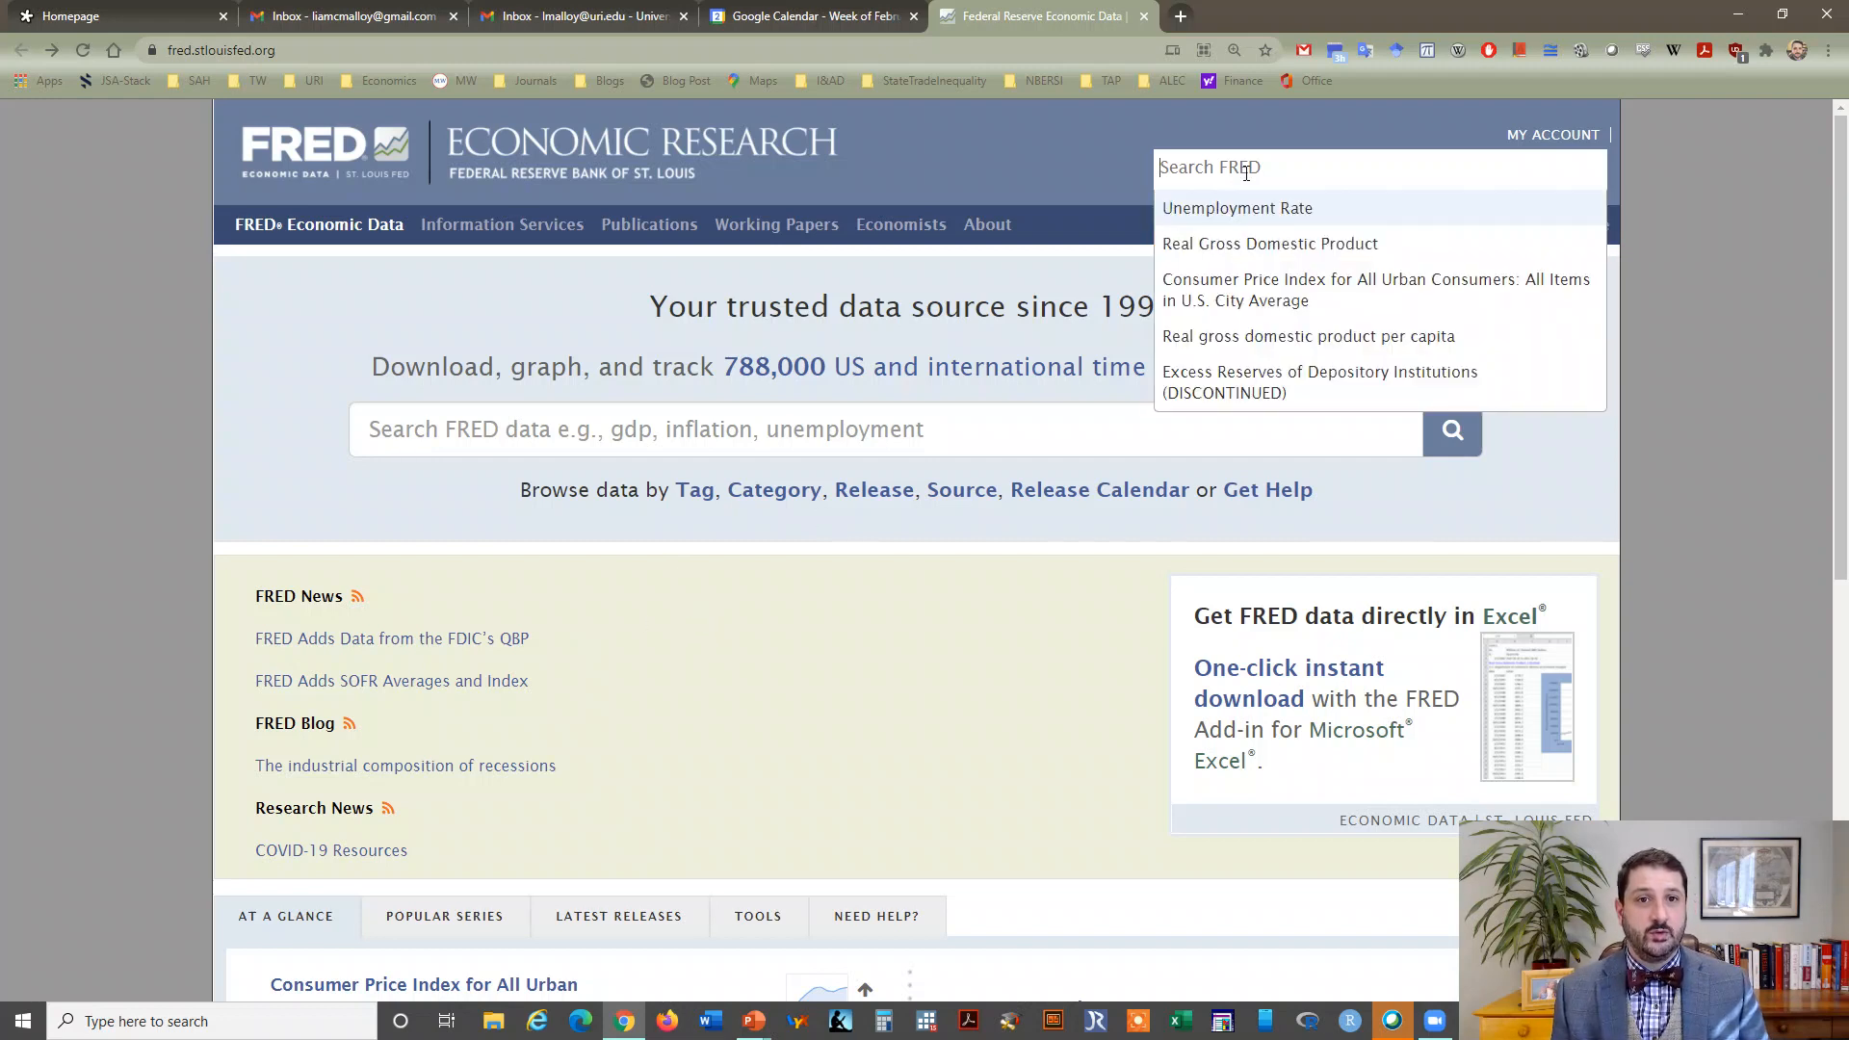
pyautogui.write('une')
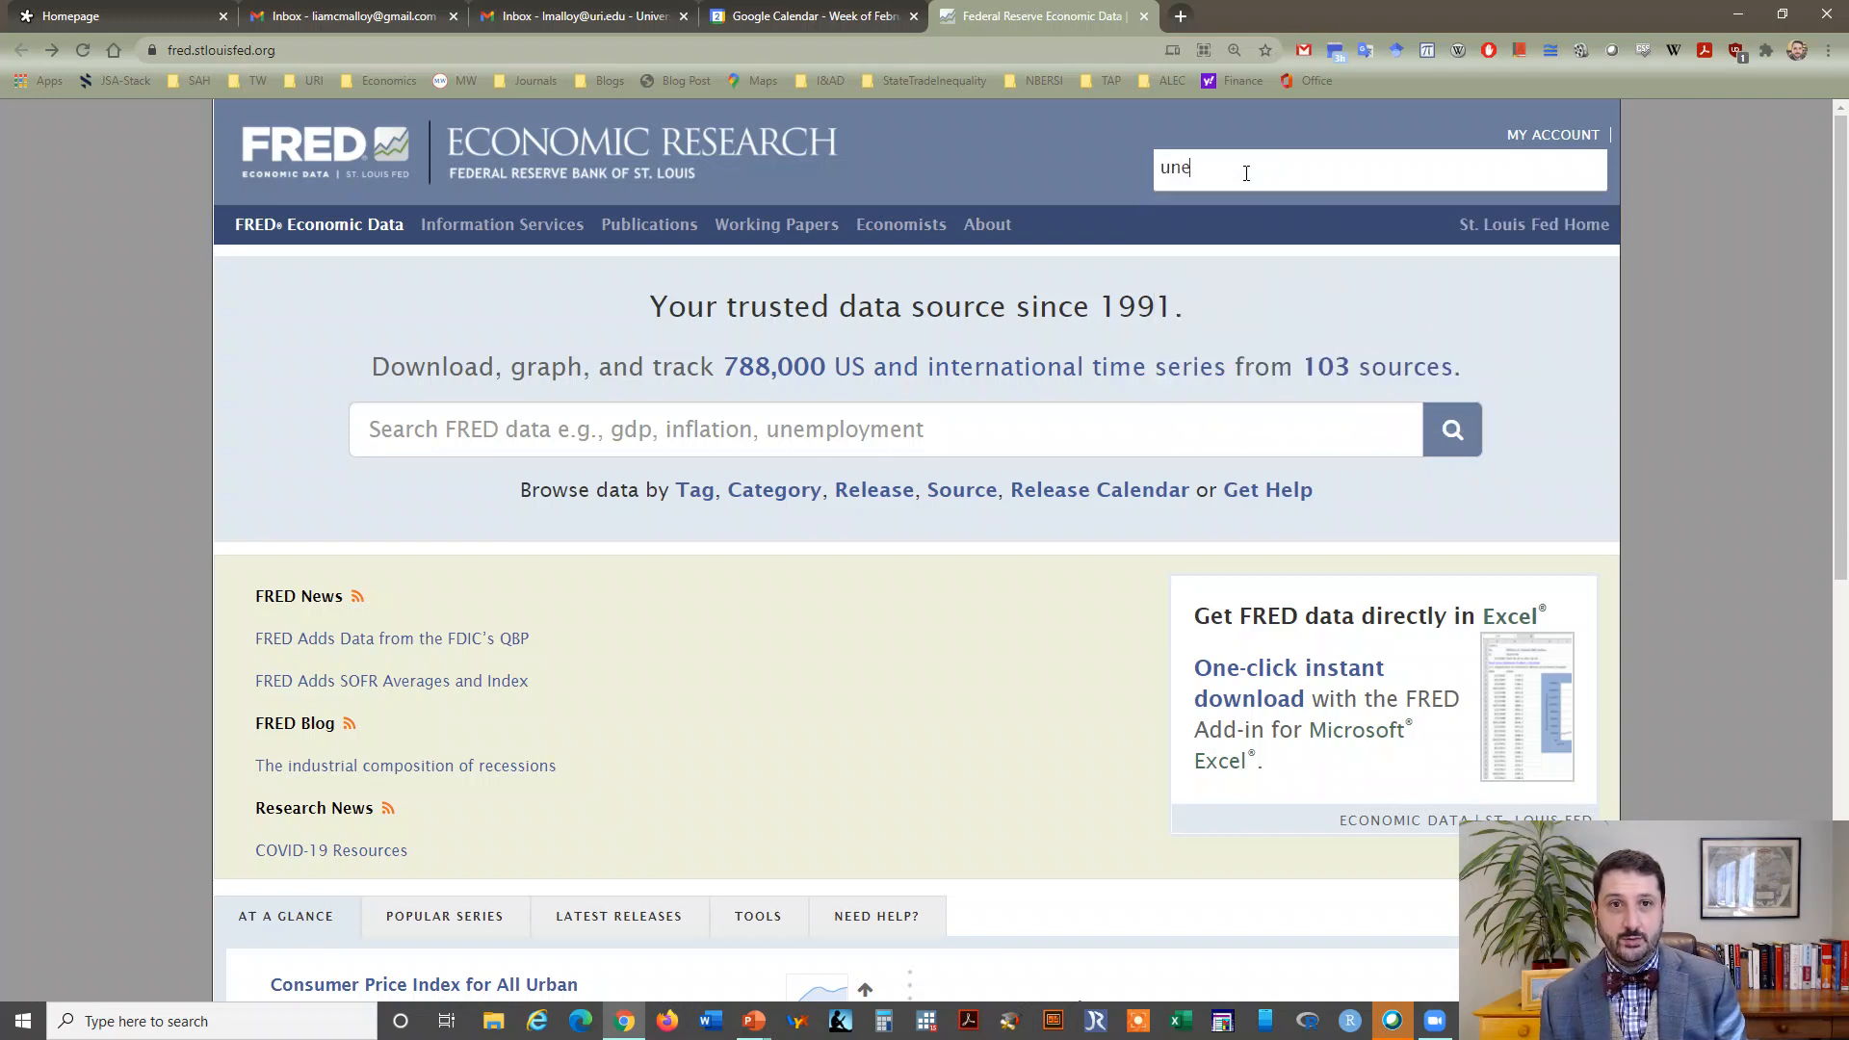
pyautogui.write('mployment')
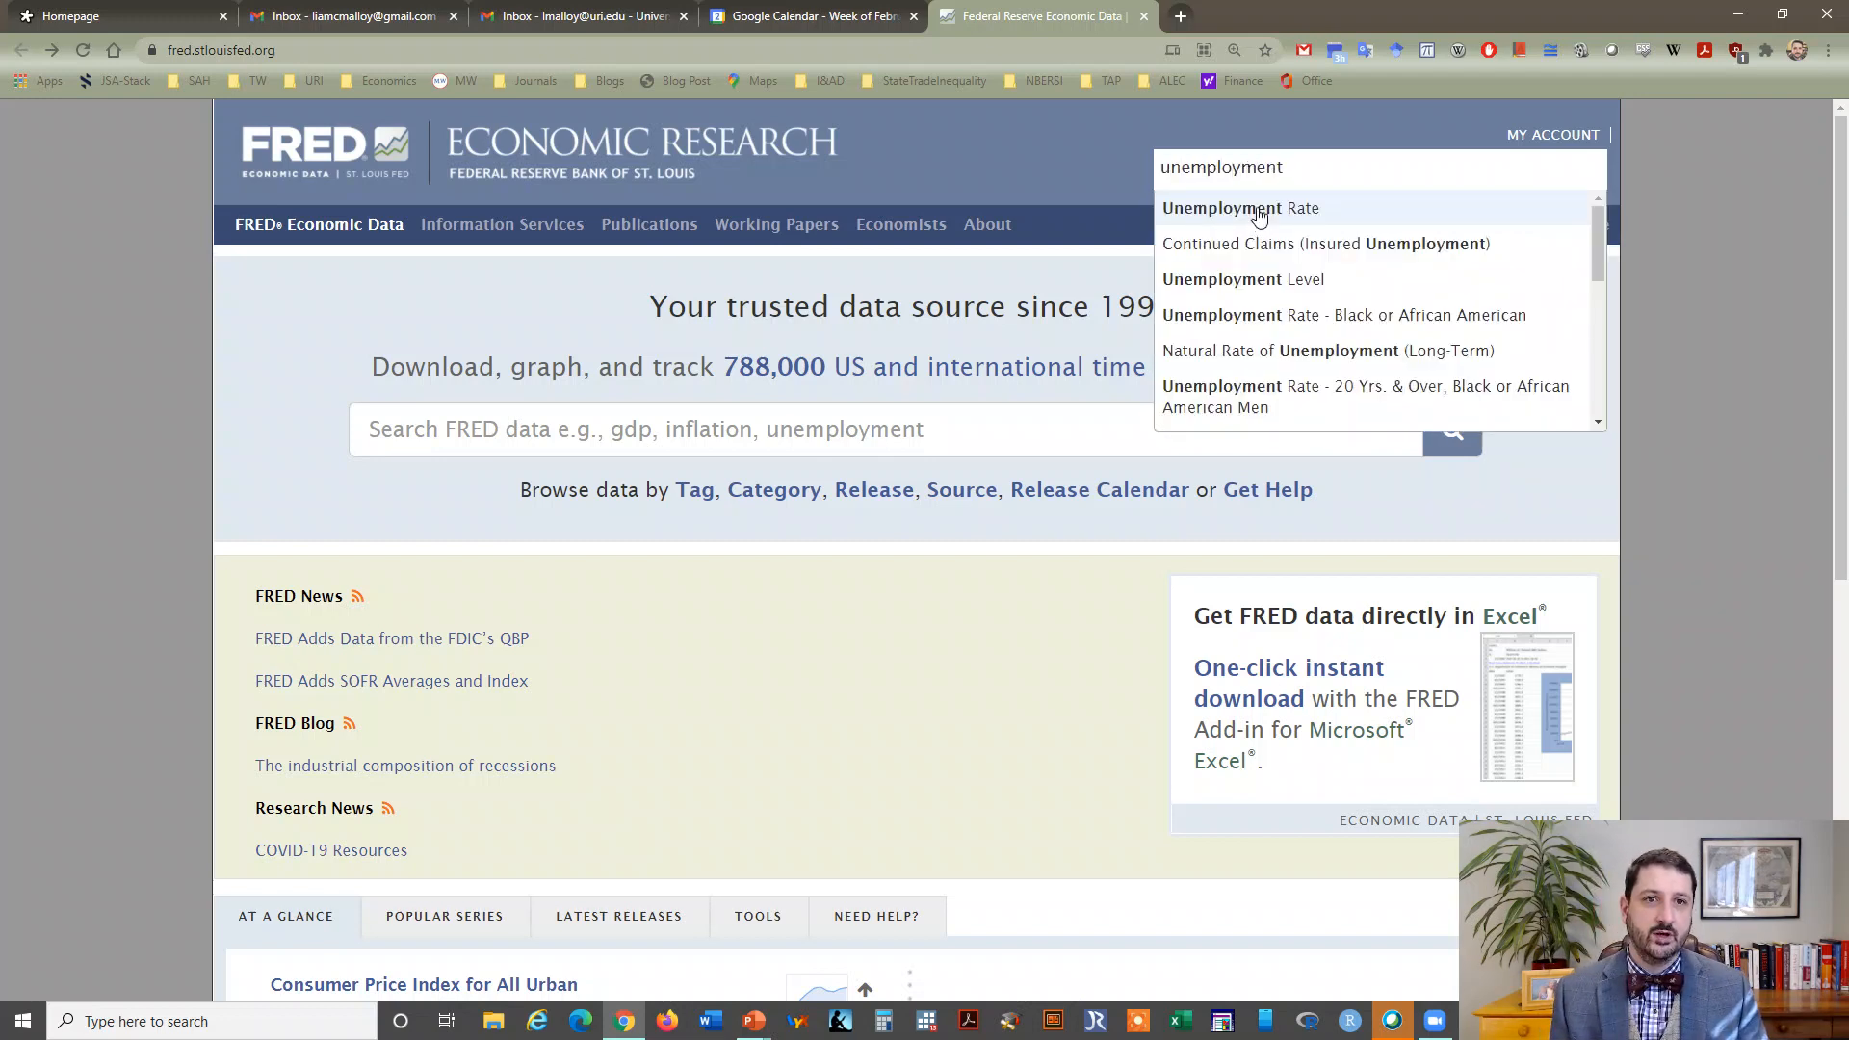
pyautogui.click(1258, 214)
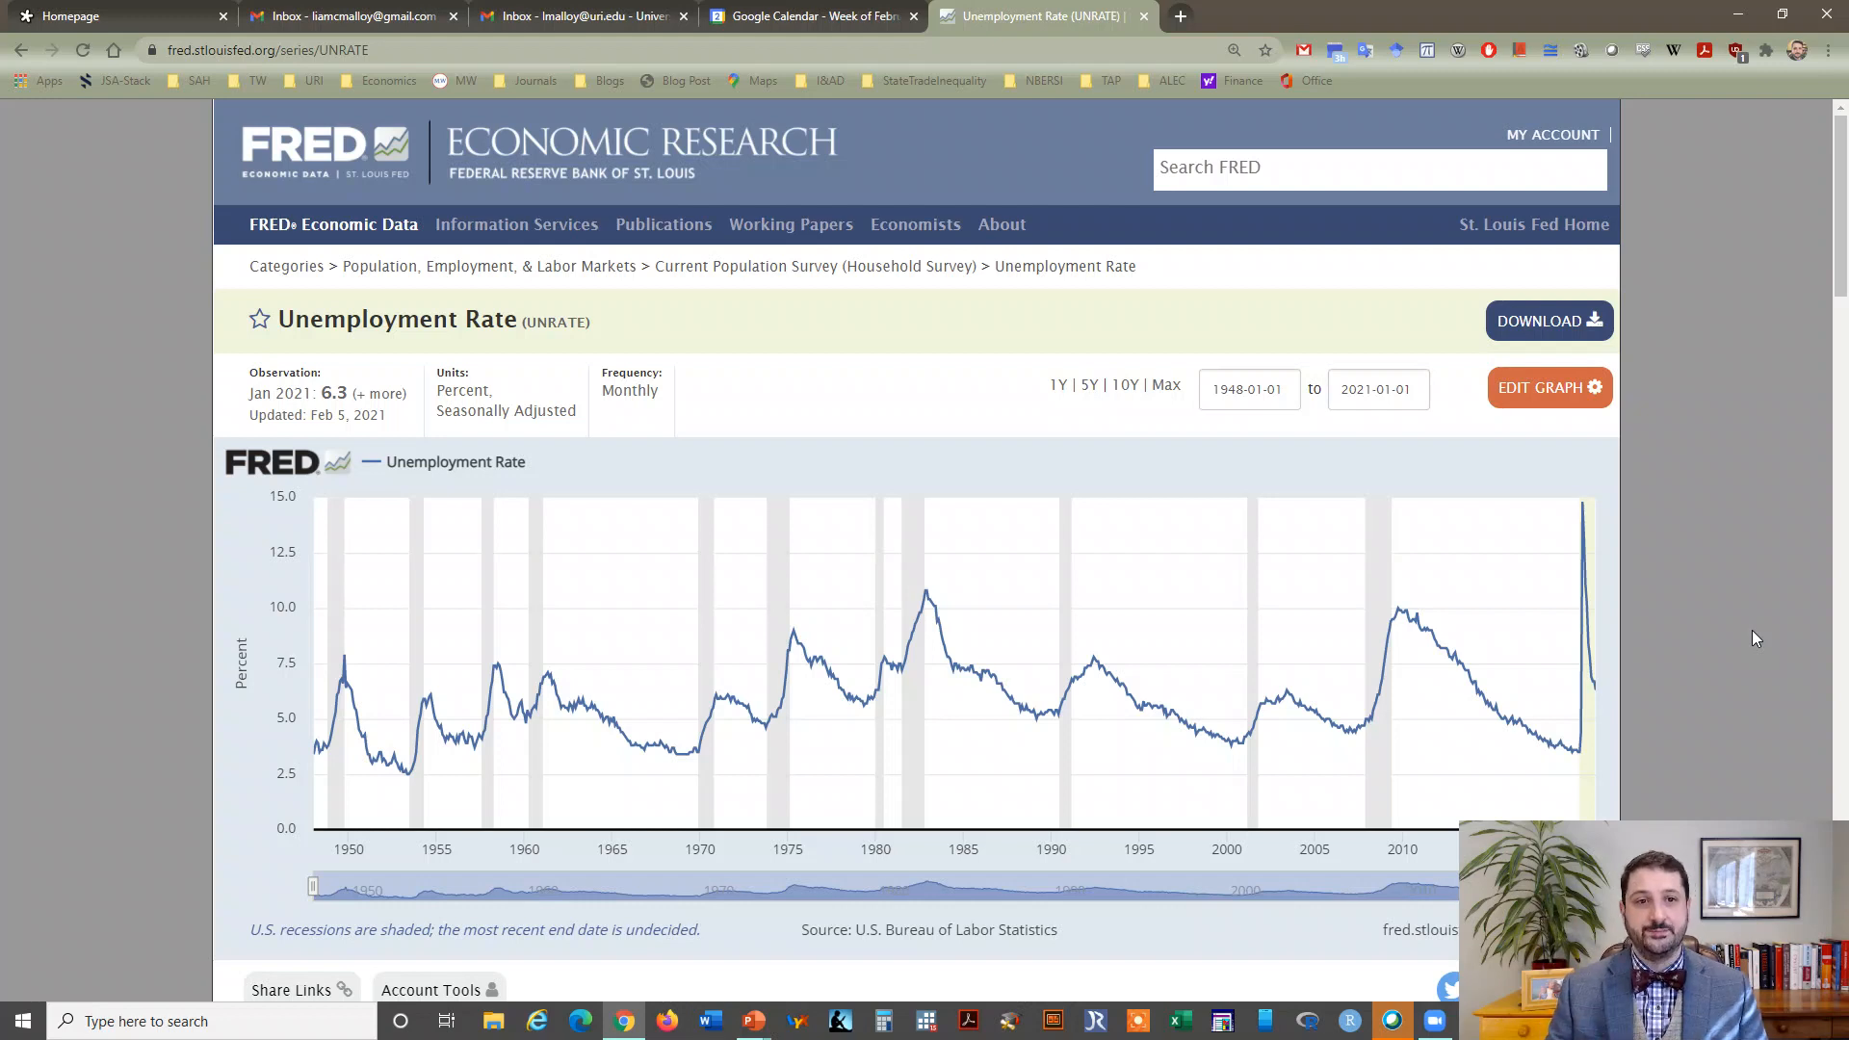
# Step: Edit the unemployment rate line to use Annual frequency with Average as the aggregation method
pyautogui.click(1560, 397)
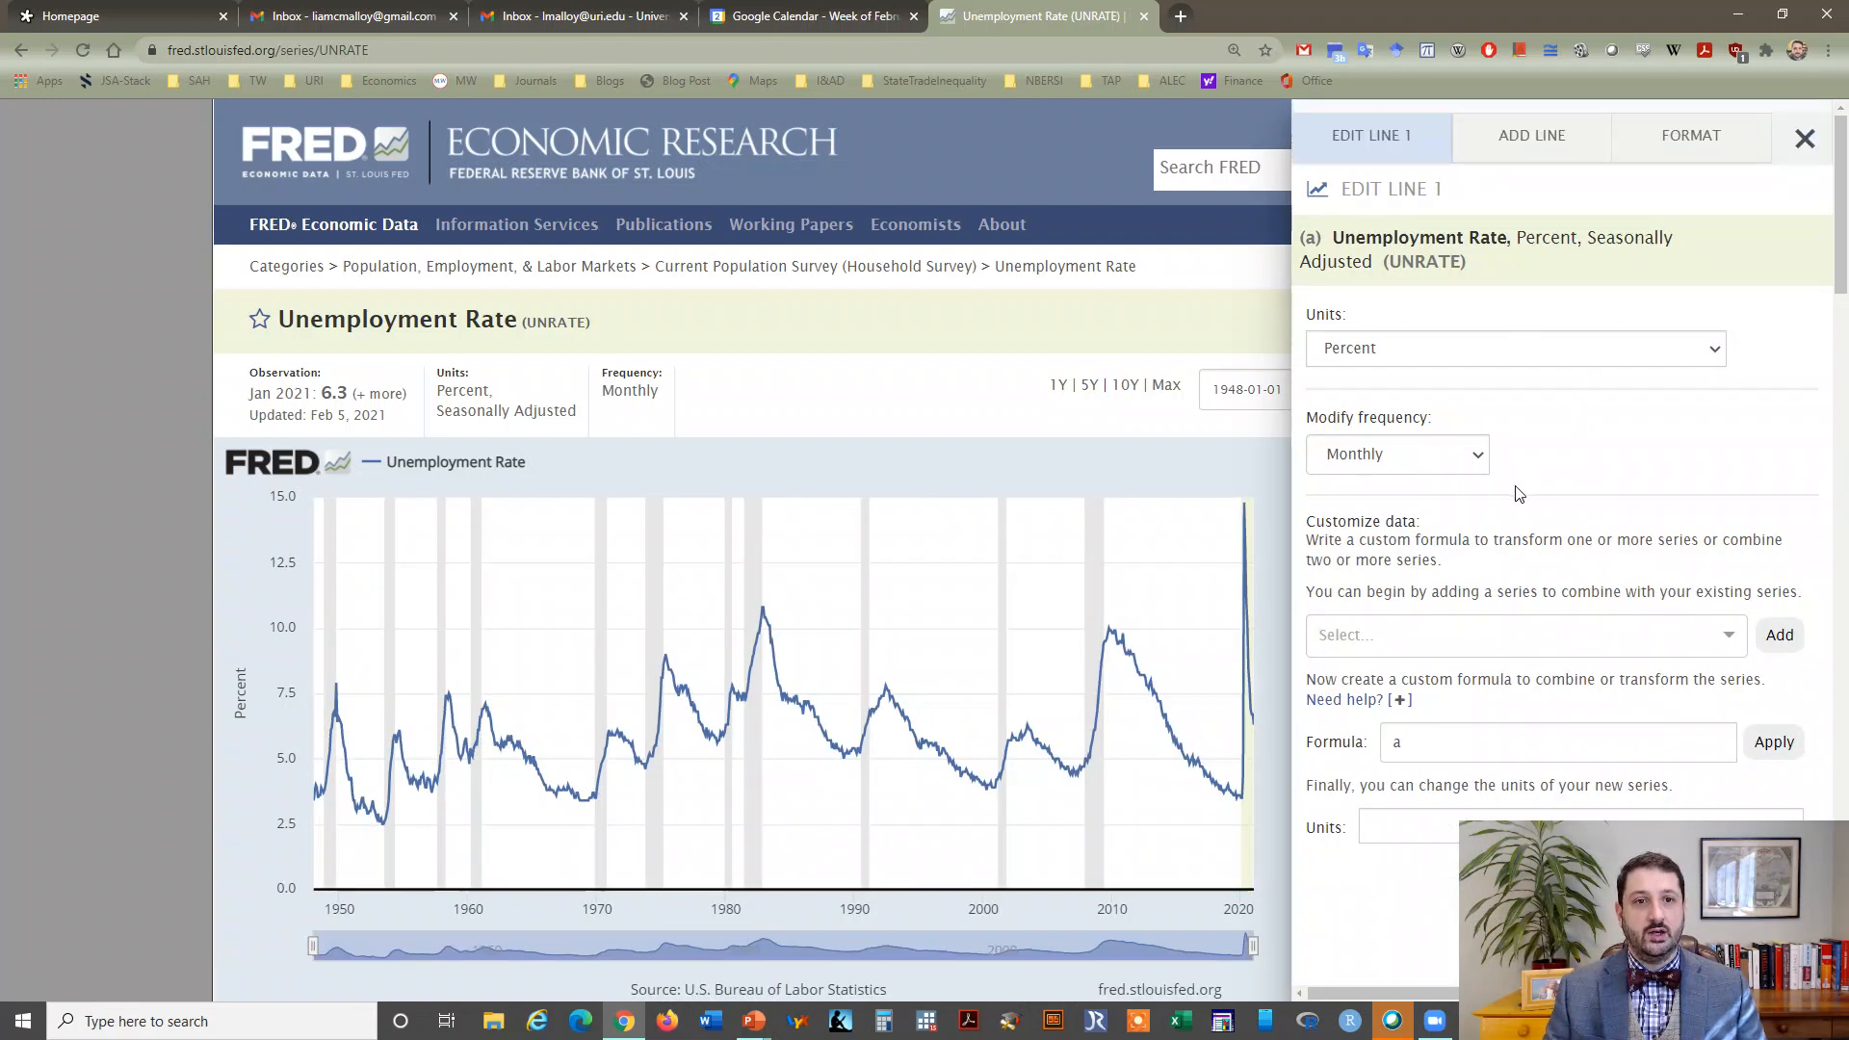
pyautogui.click(1477, 455)
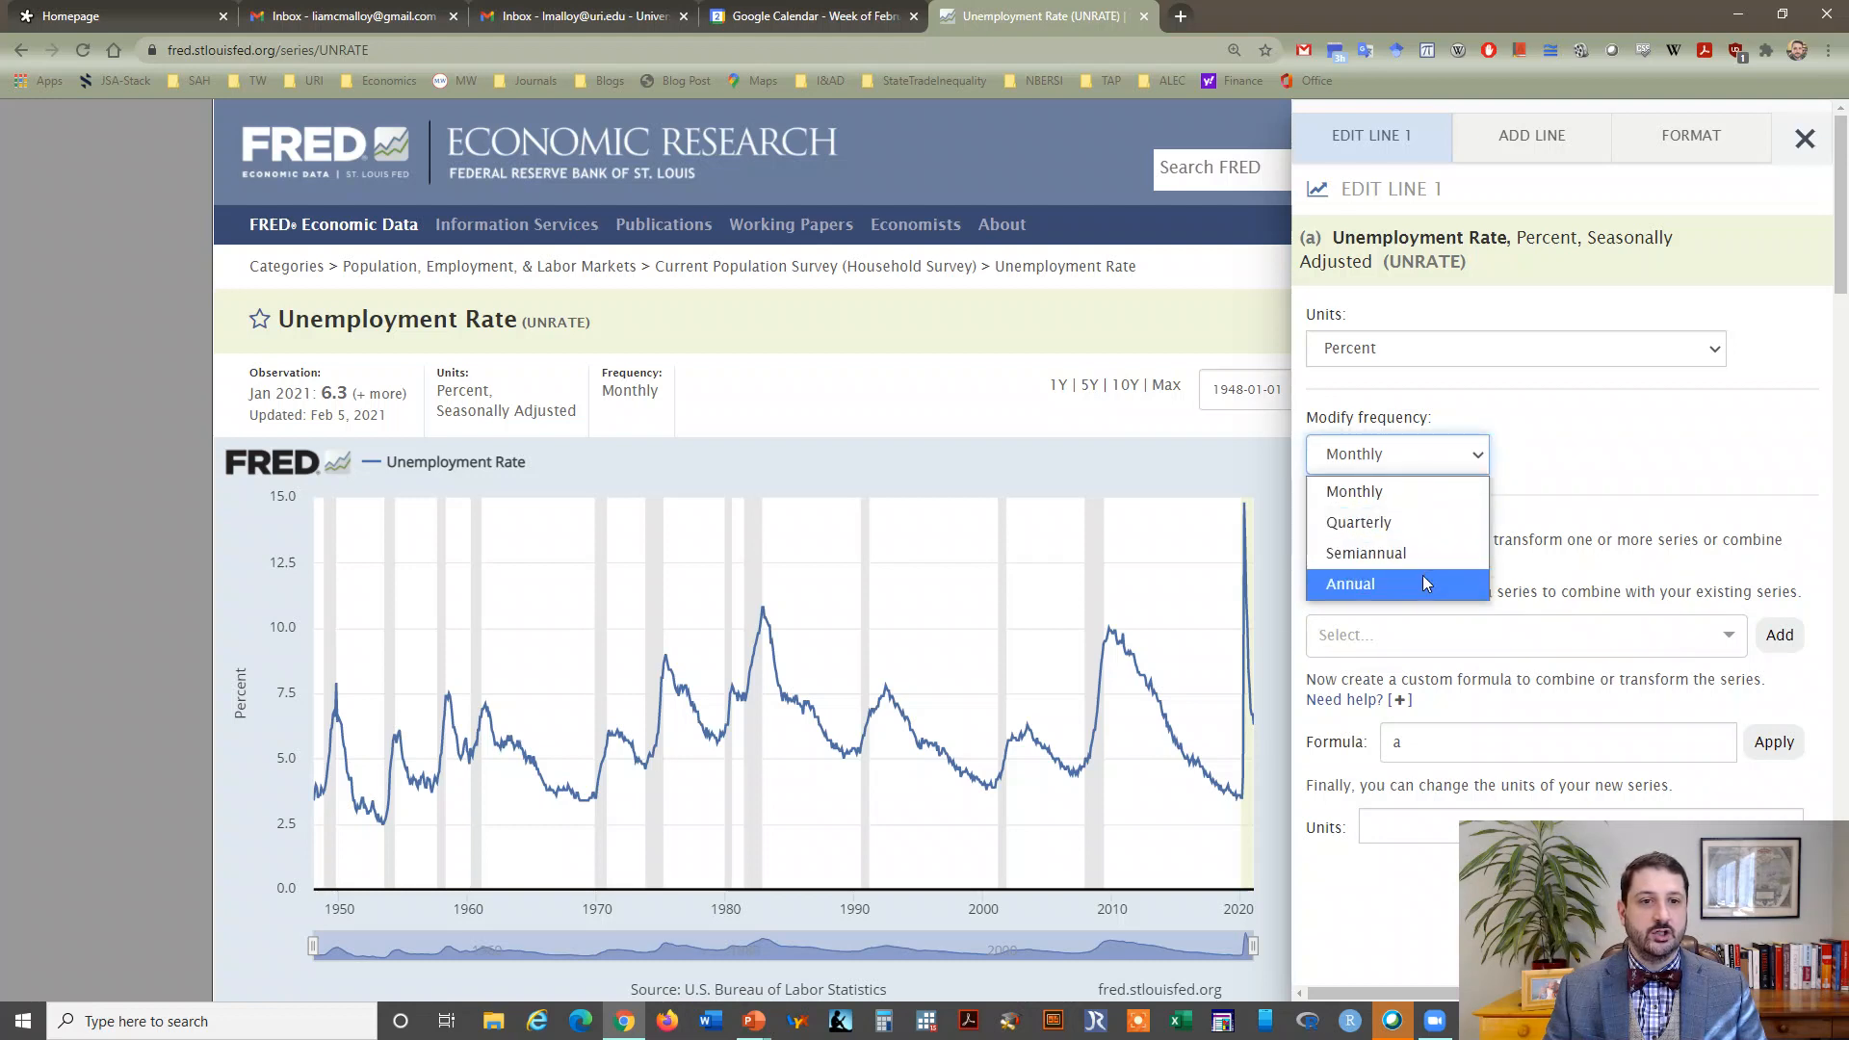
pyautogui.press('Escape')
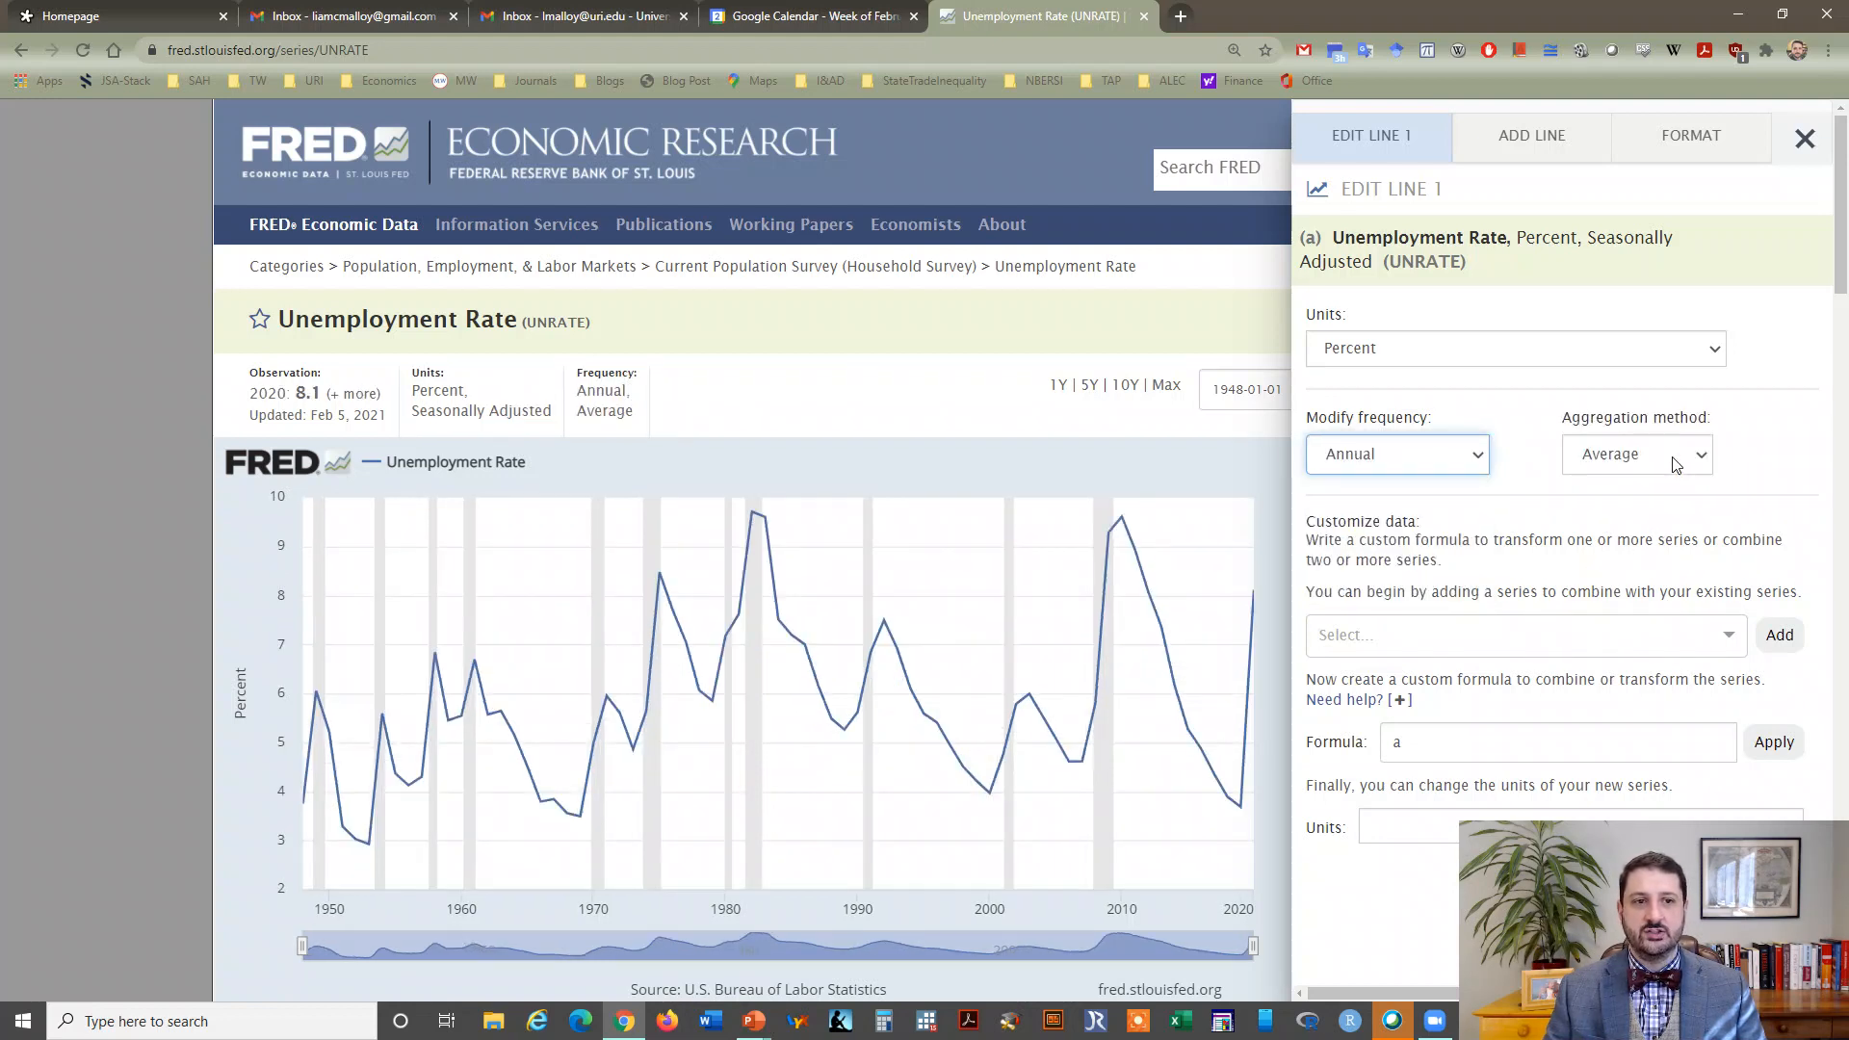
pyautogui.click(1676, 466)
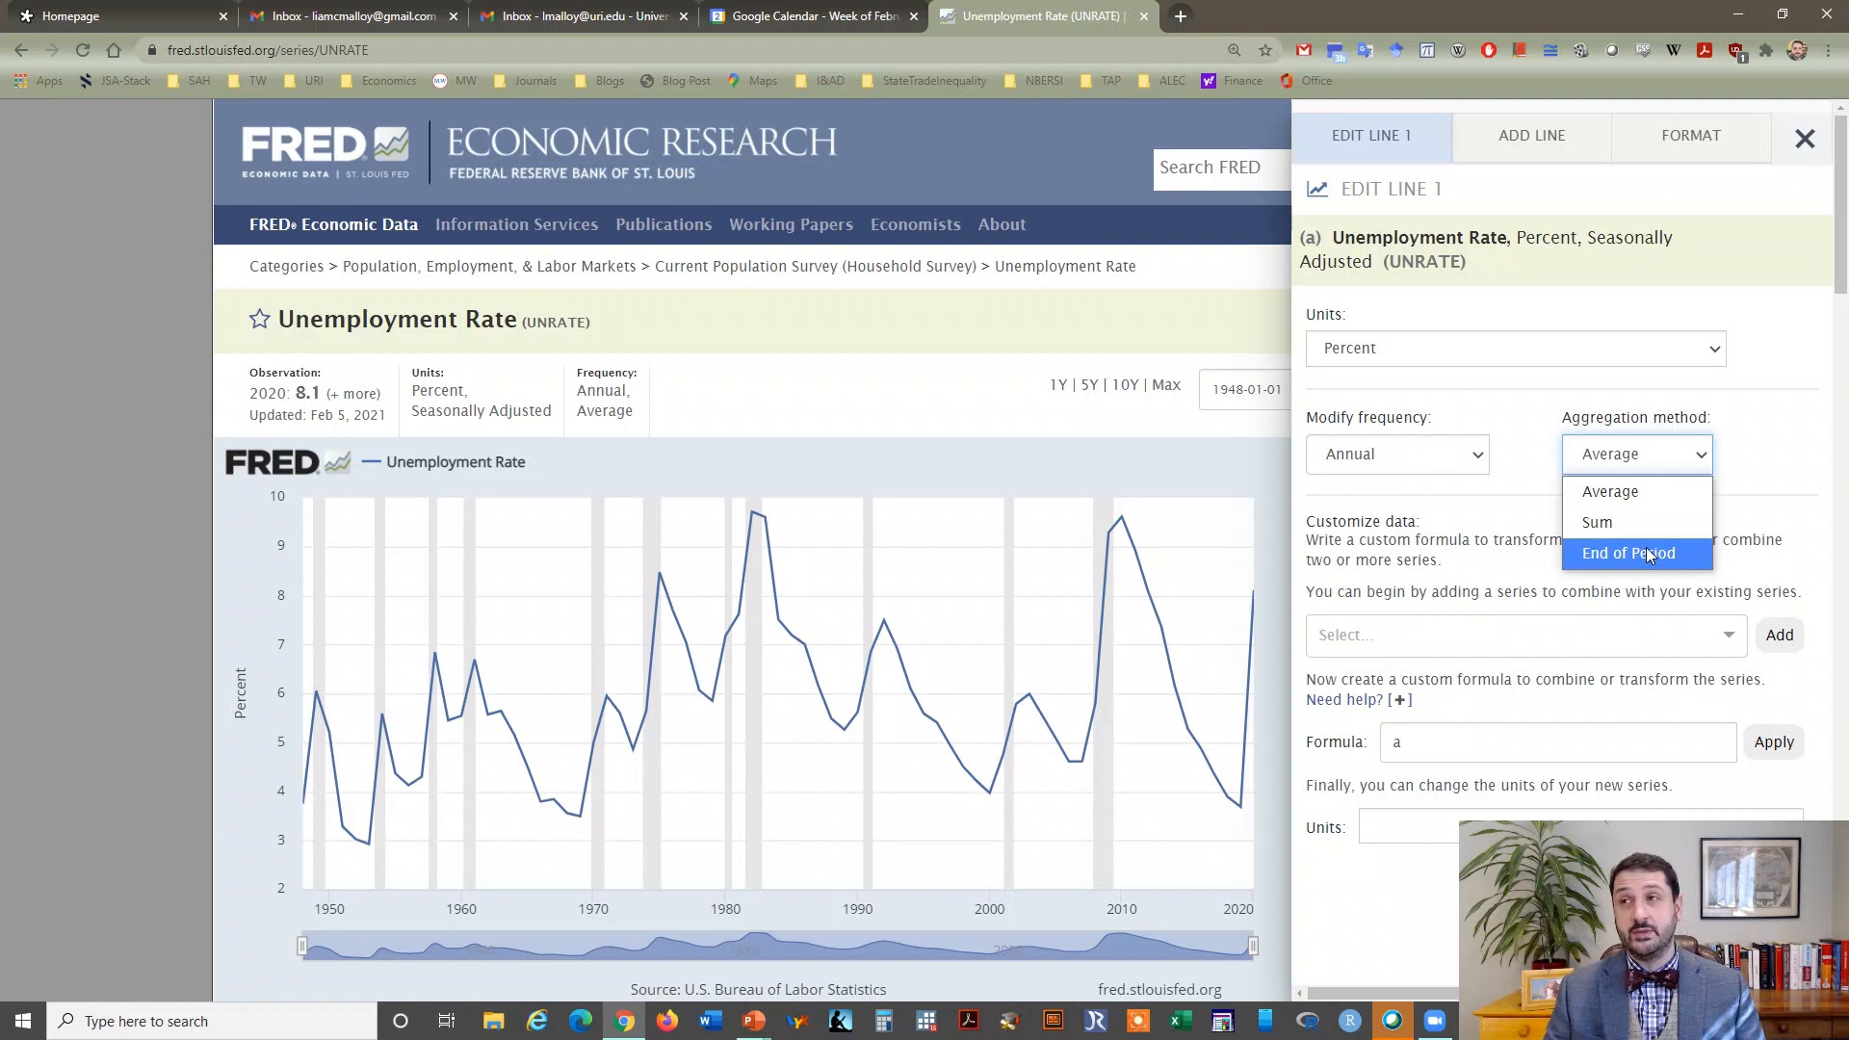
pyautogui.click(1664, 497)
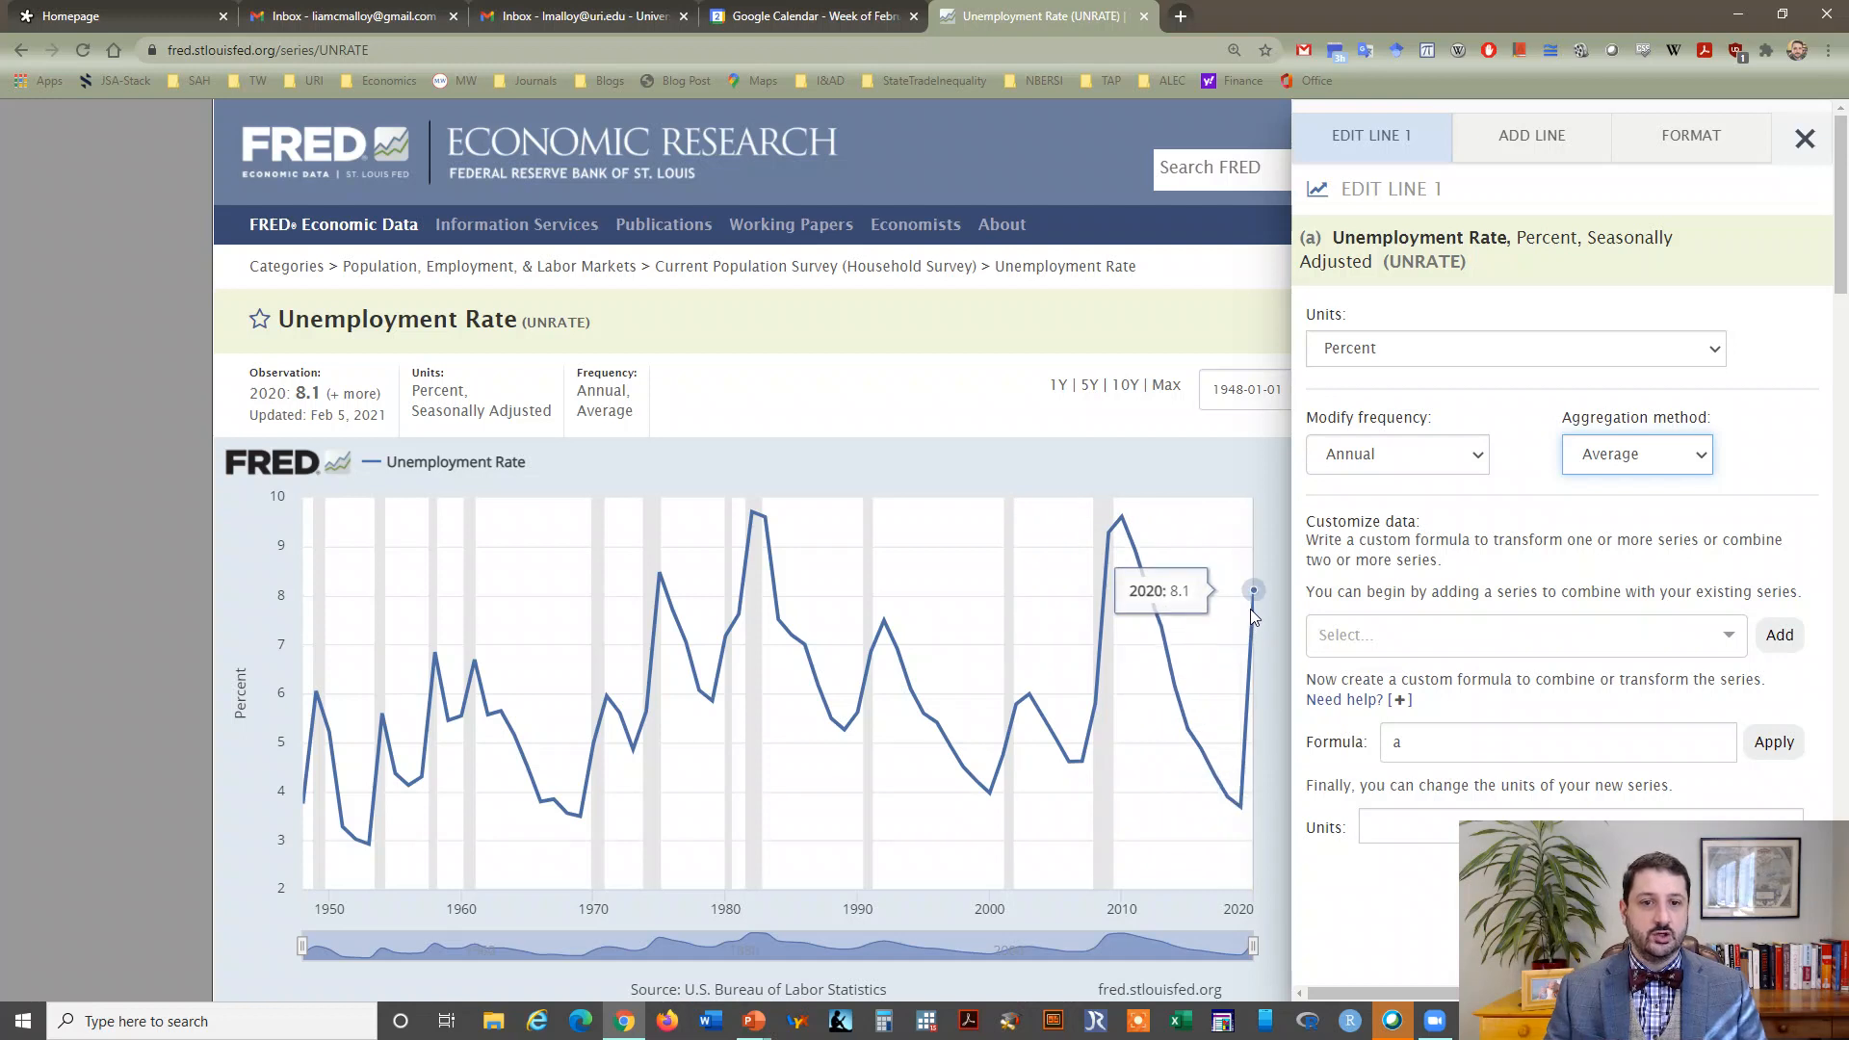
# Step: Search for "real gdp" and add the Real Gross Domestic Product data series to the graph as a second line
pyautogui.click(1532, 144)
pyautogui.click(1512, 242)
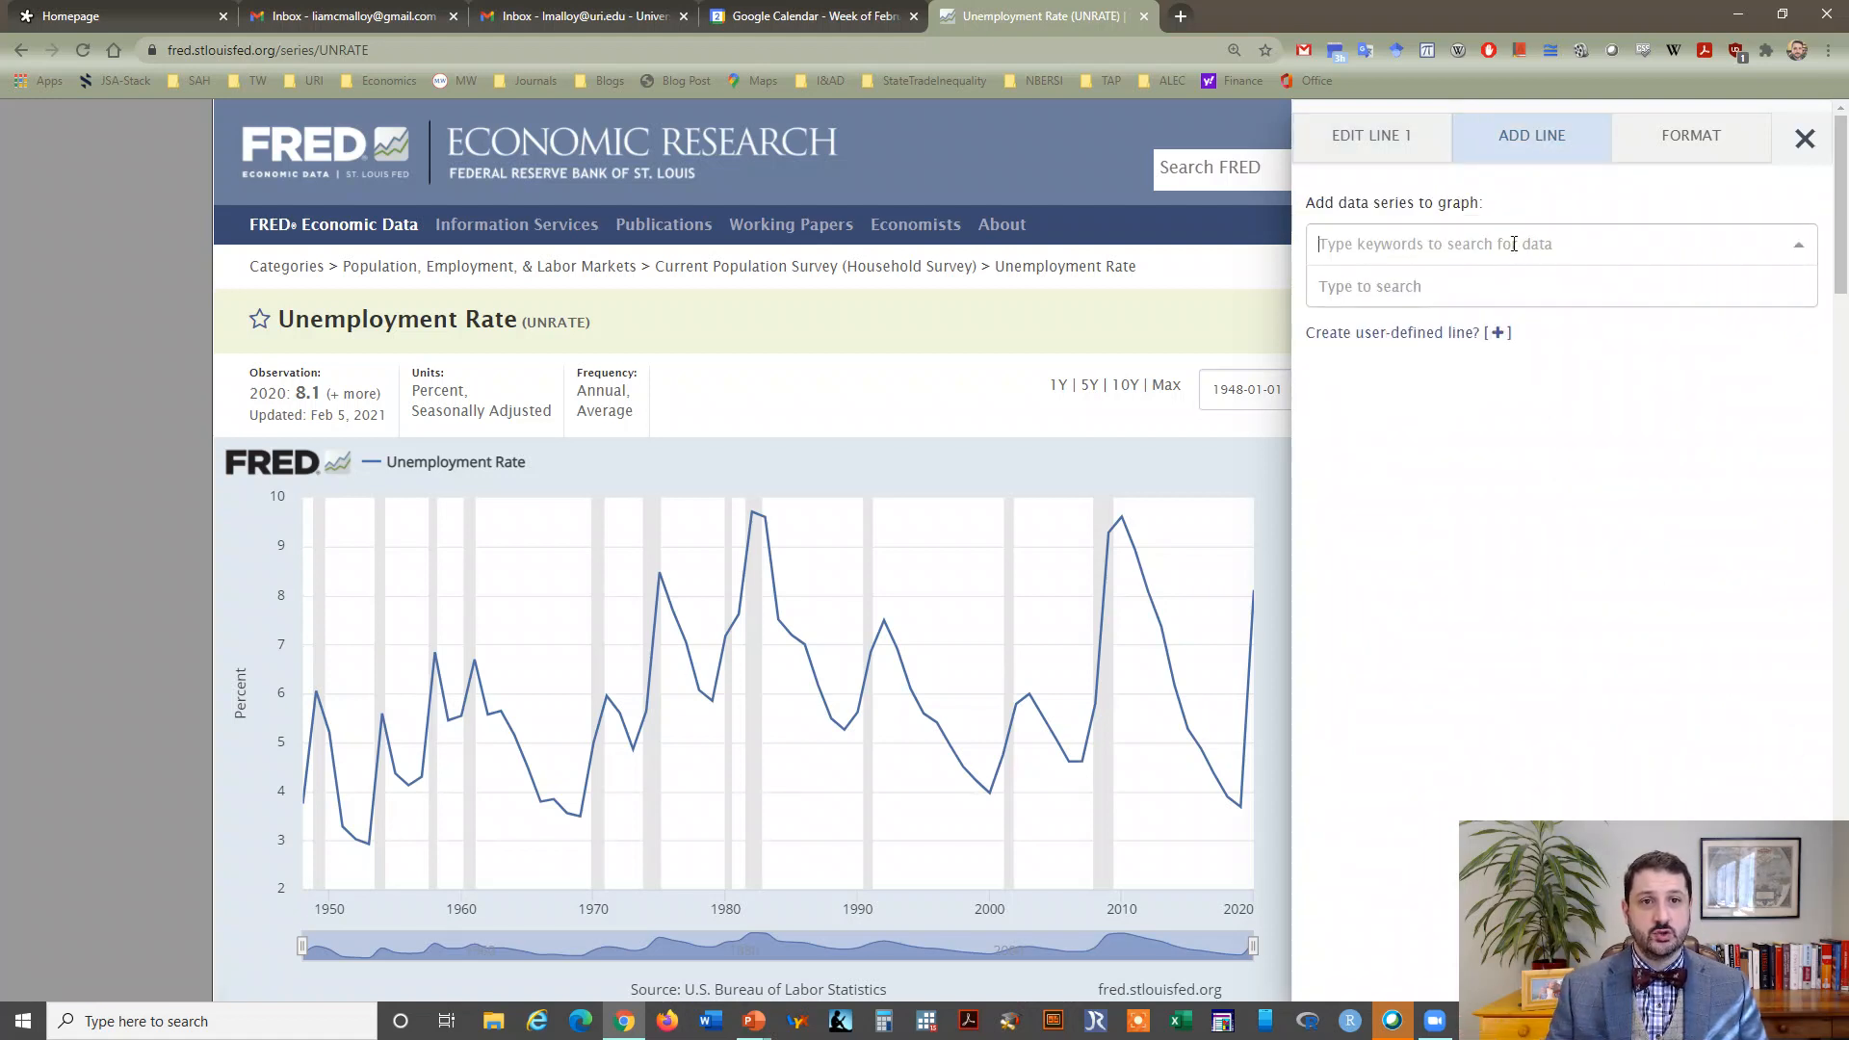
pyautogui.write('real gdp')
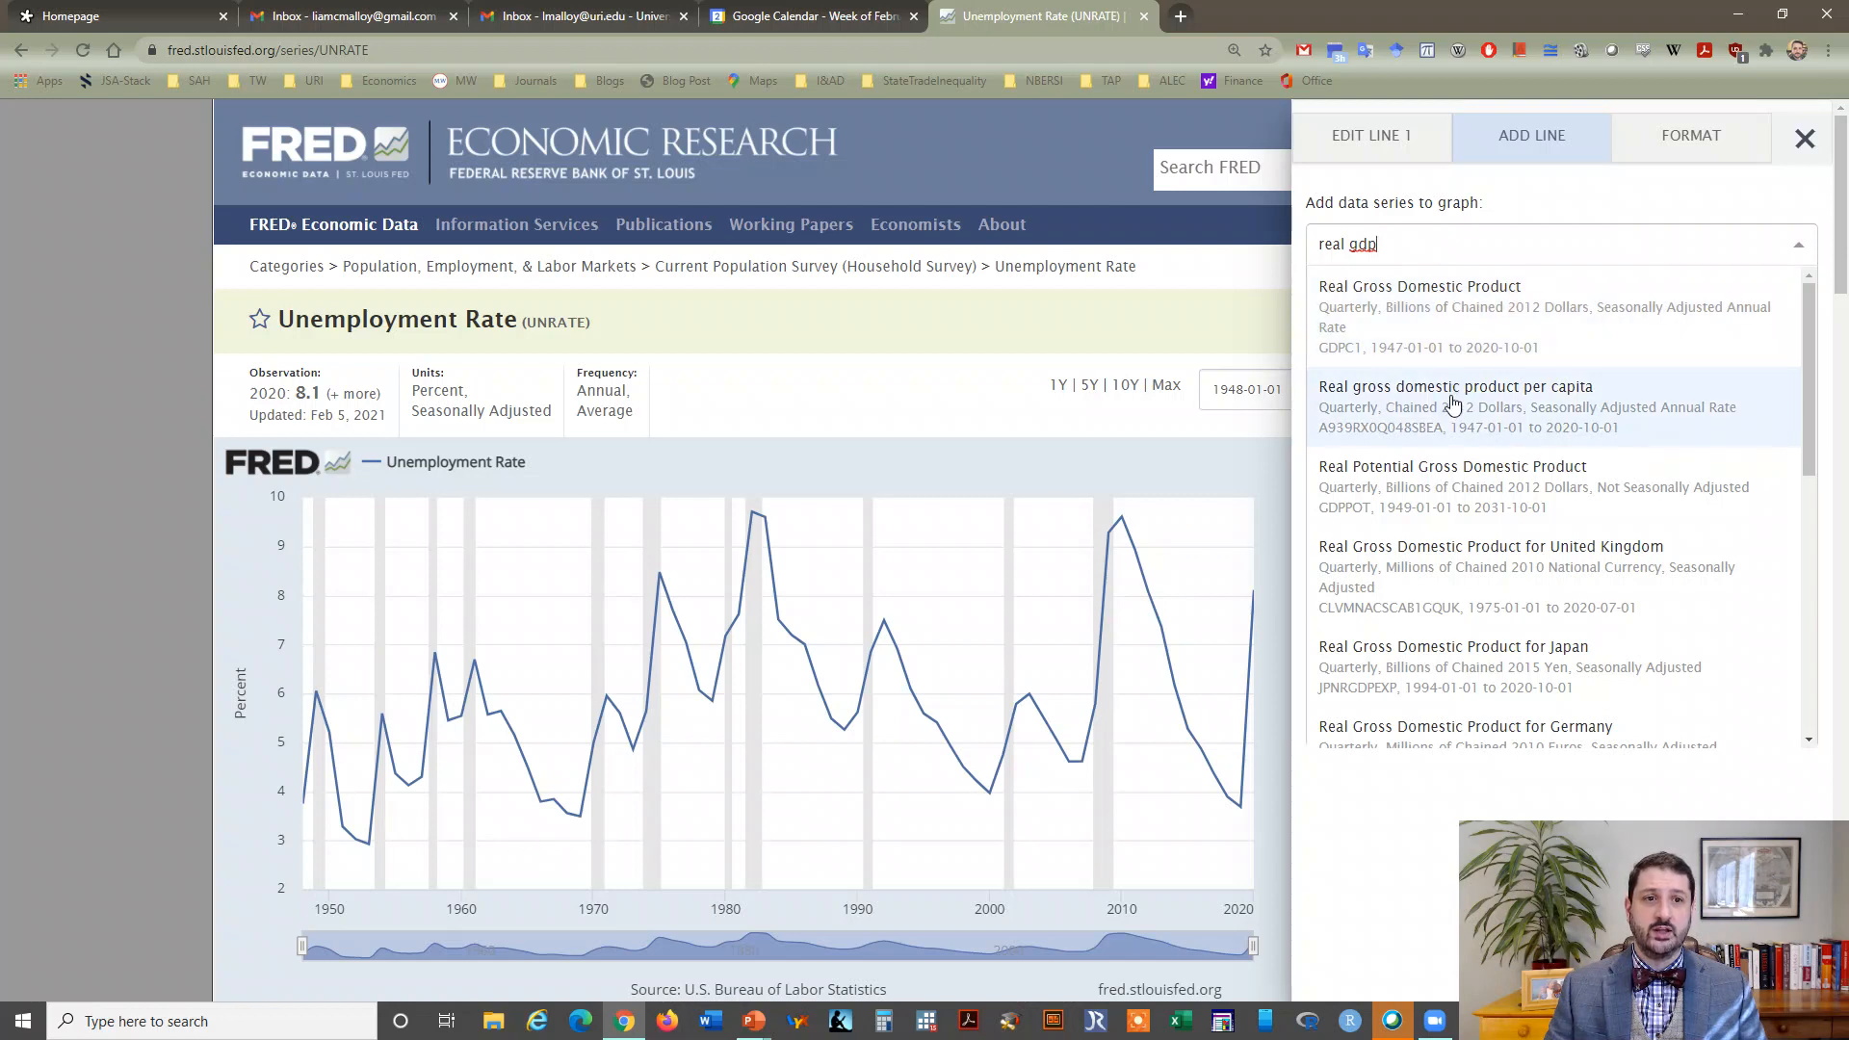
pyautogui.click(1442, 294)
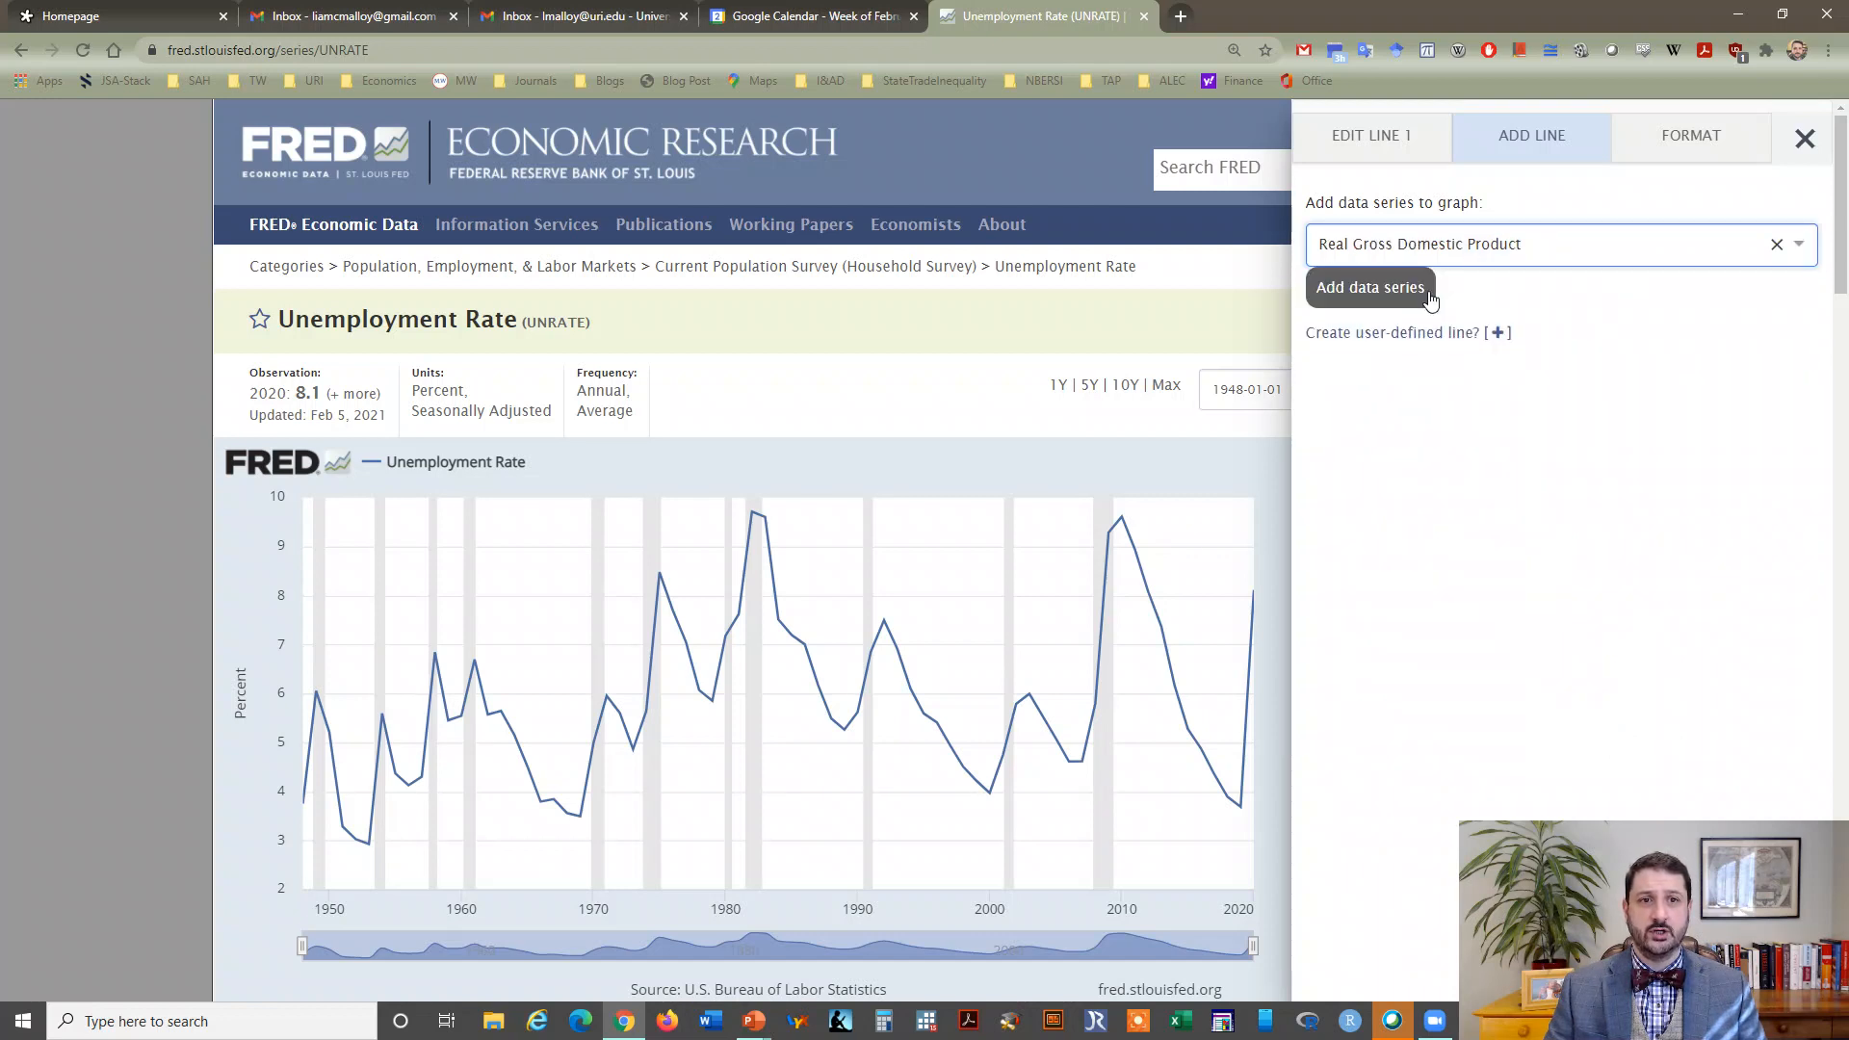
pyautogui.click(1393, 295)
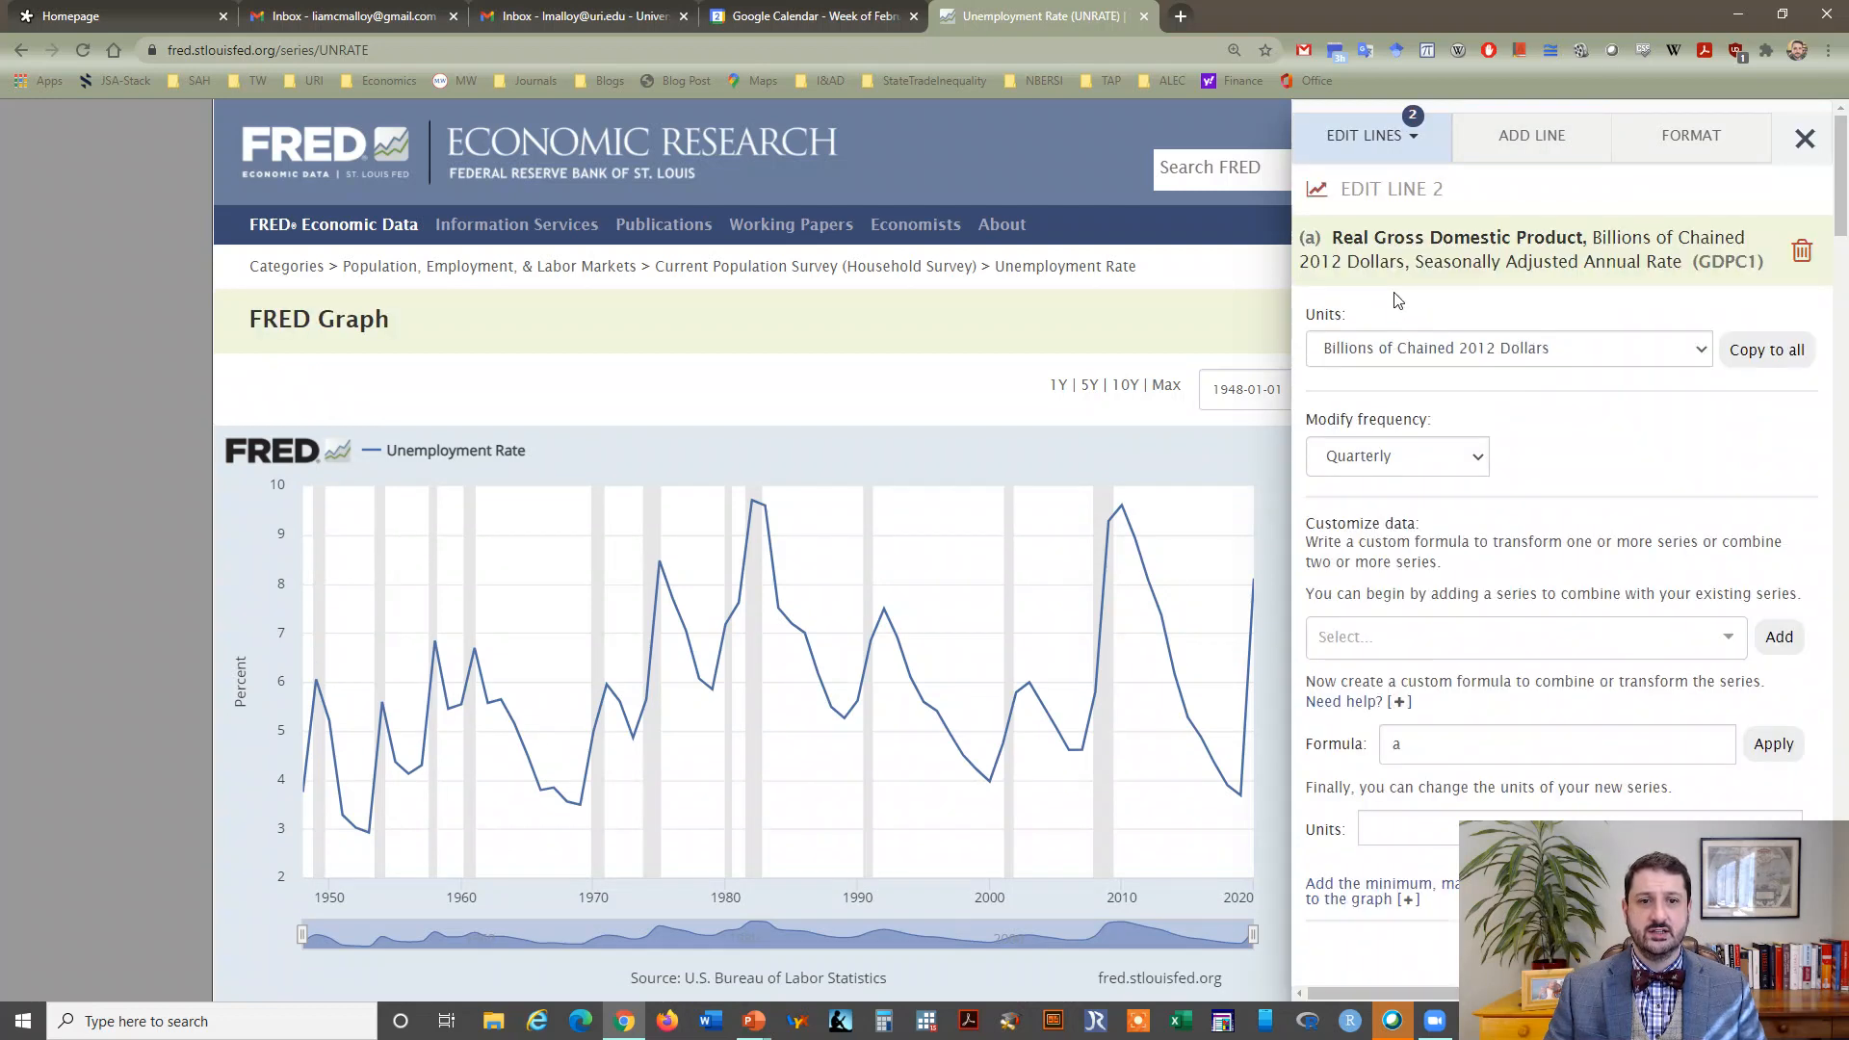
# Step: Set the Real Gross Domestic Product line to Annual frequency and its units to Percent Change from Year Ago
pyautogui.click(1467, 456)
pyautogui.click(1440, 553)
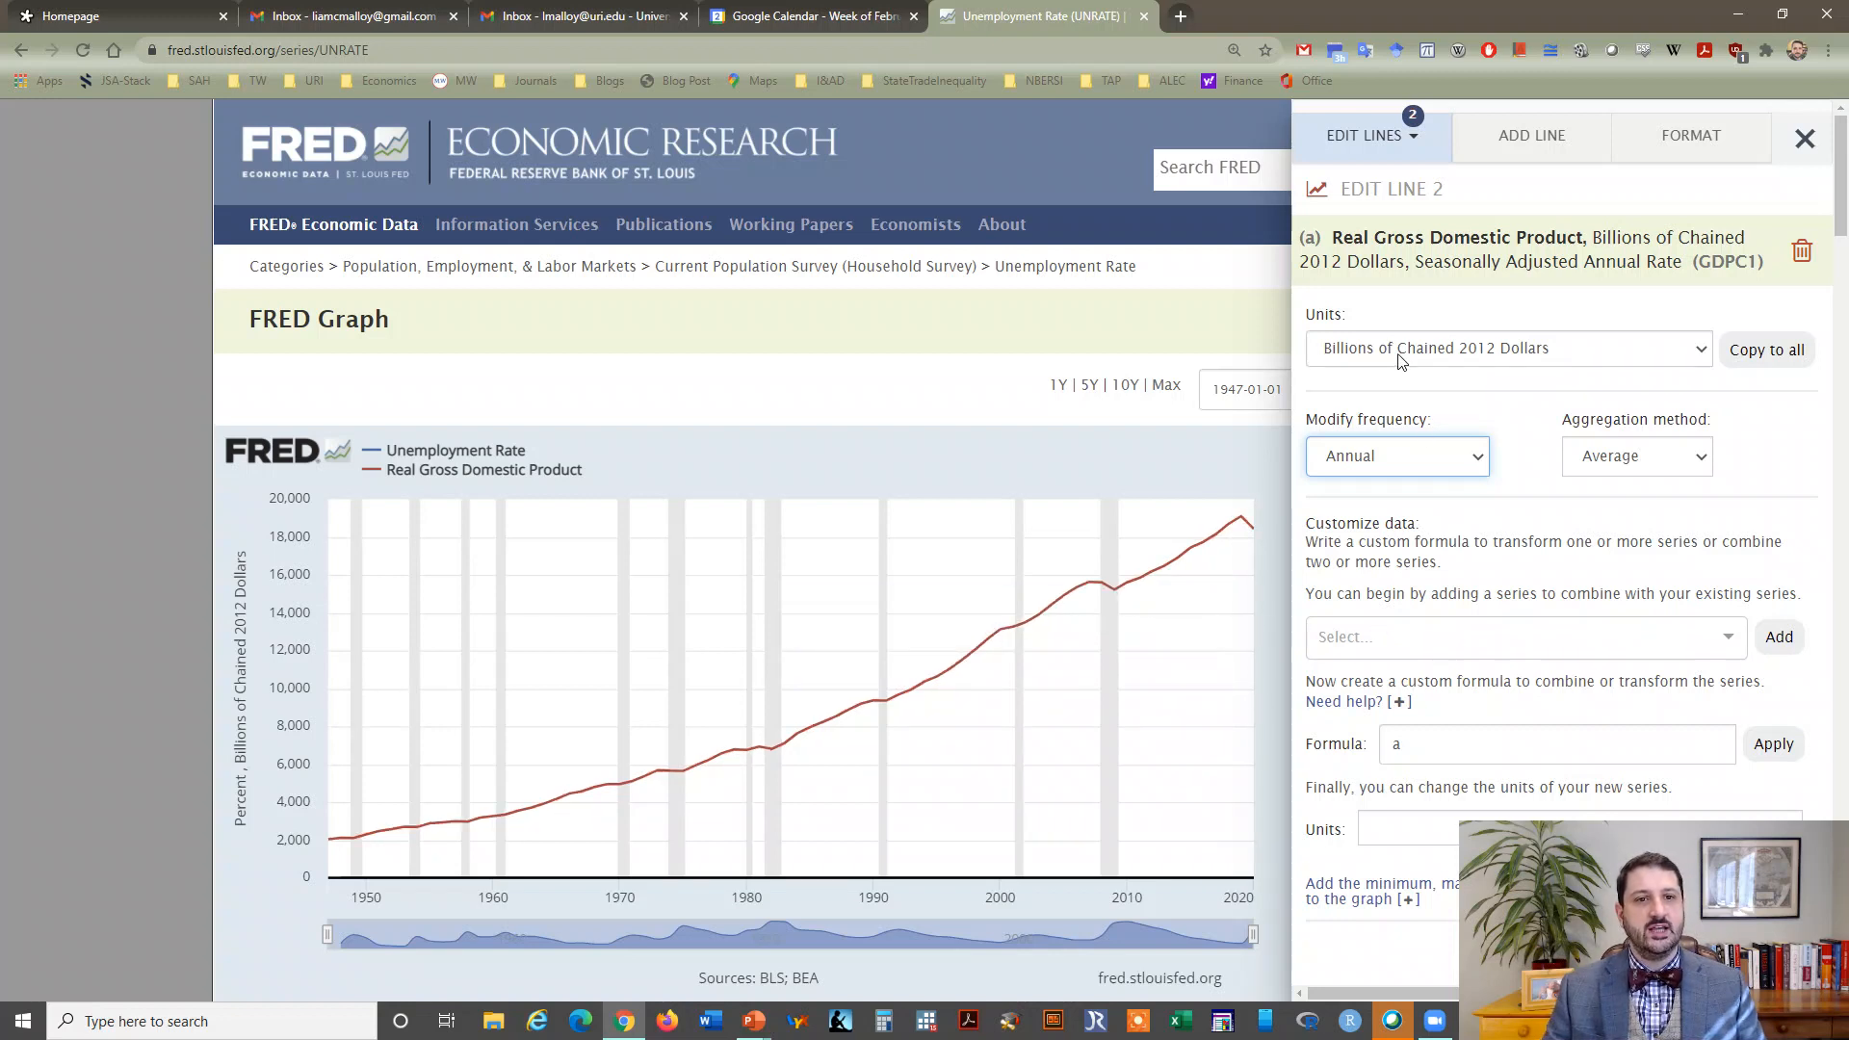
pyautogui.click(1539, 356)
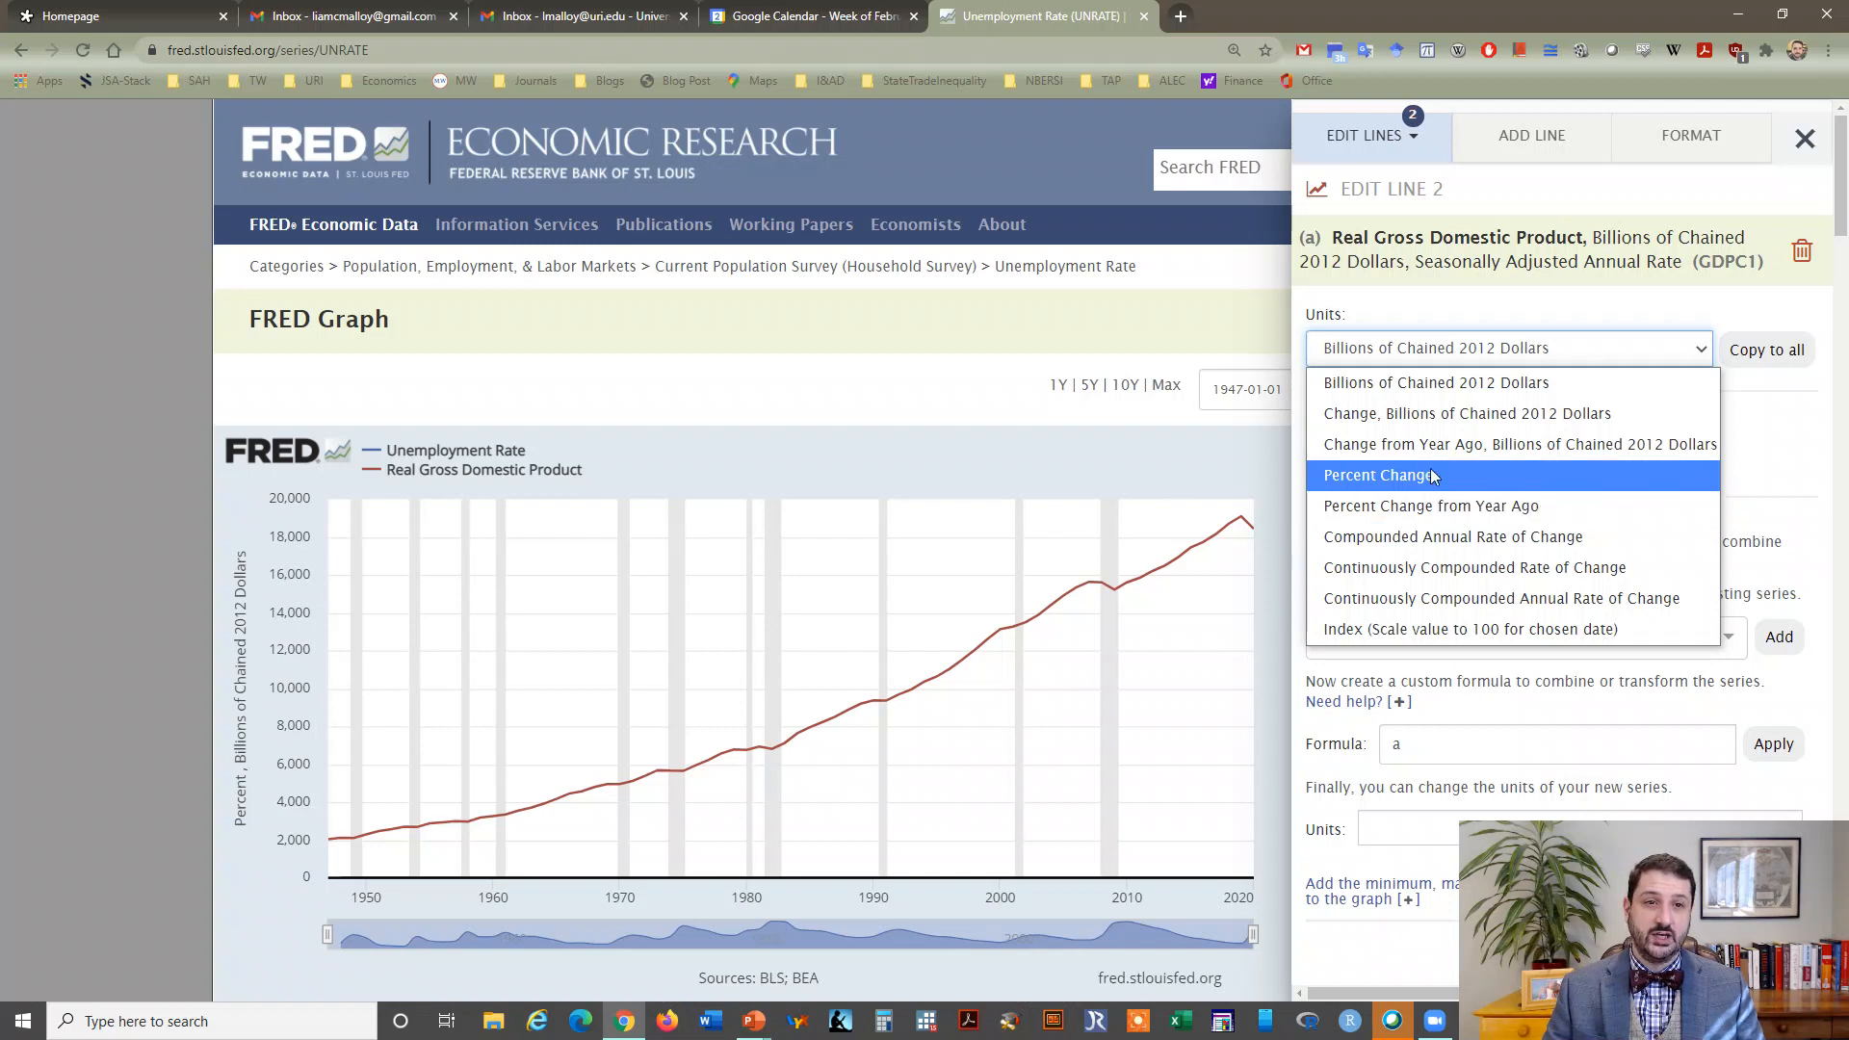
pyautogui.click(1431, 510)
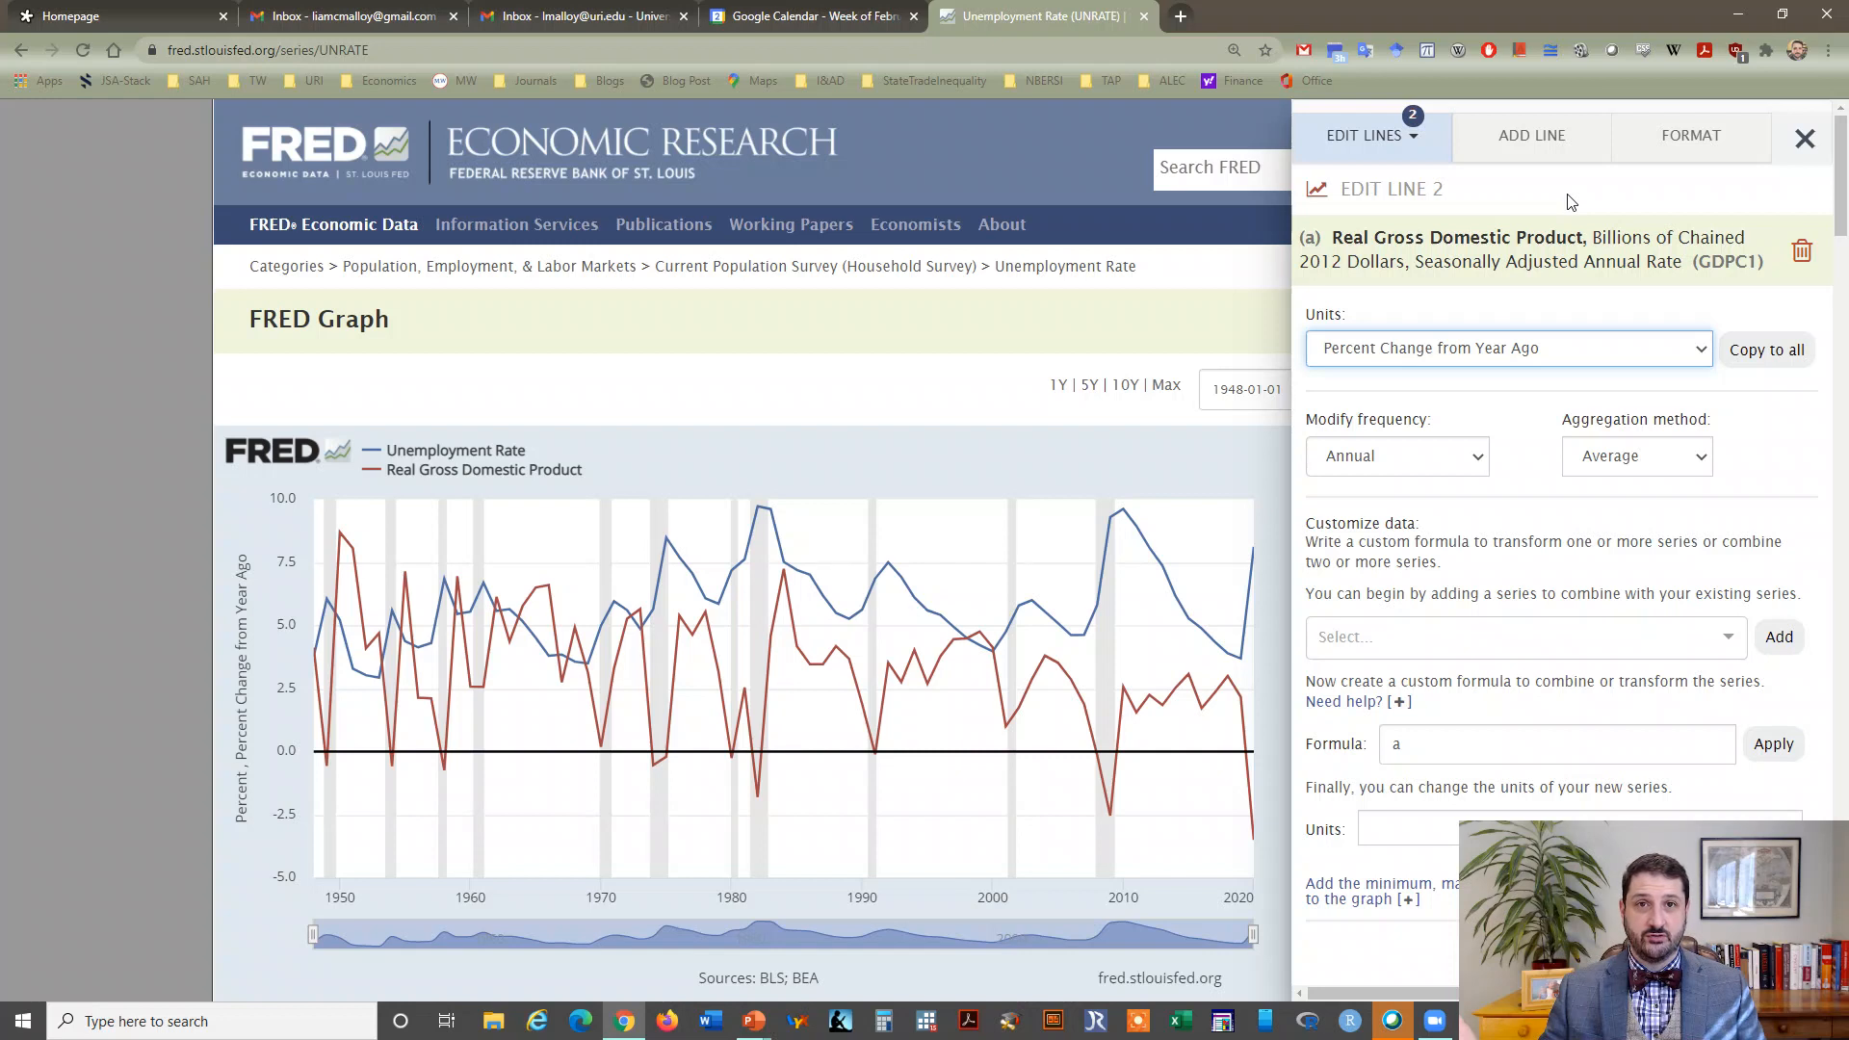
# Step: Search for "cpi" and add the Consumer Price Index for All Urban Consumers: All Items in U.S. City Average series as a third line
pyautogui.click(1567, 141)
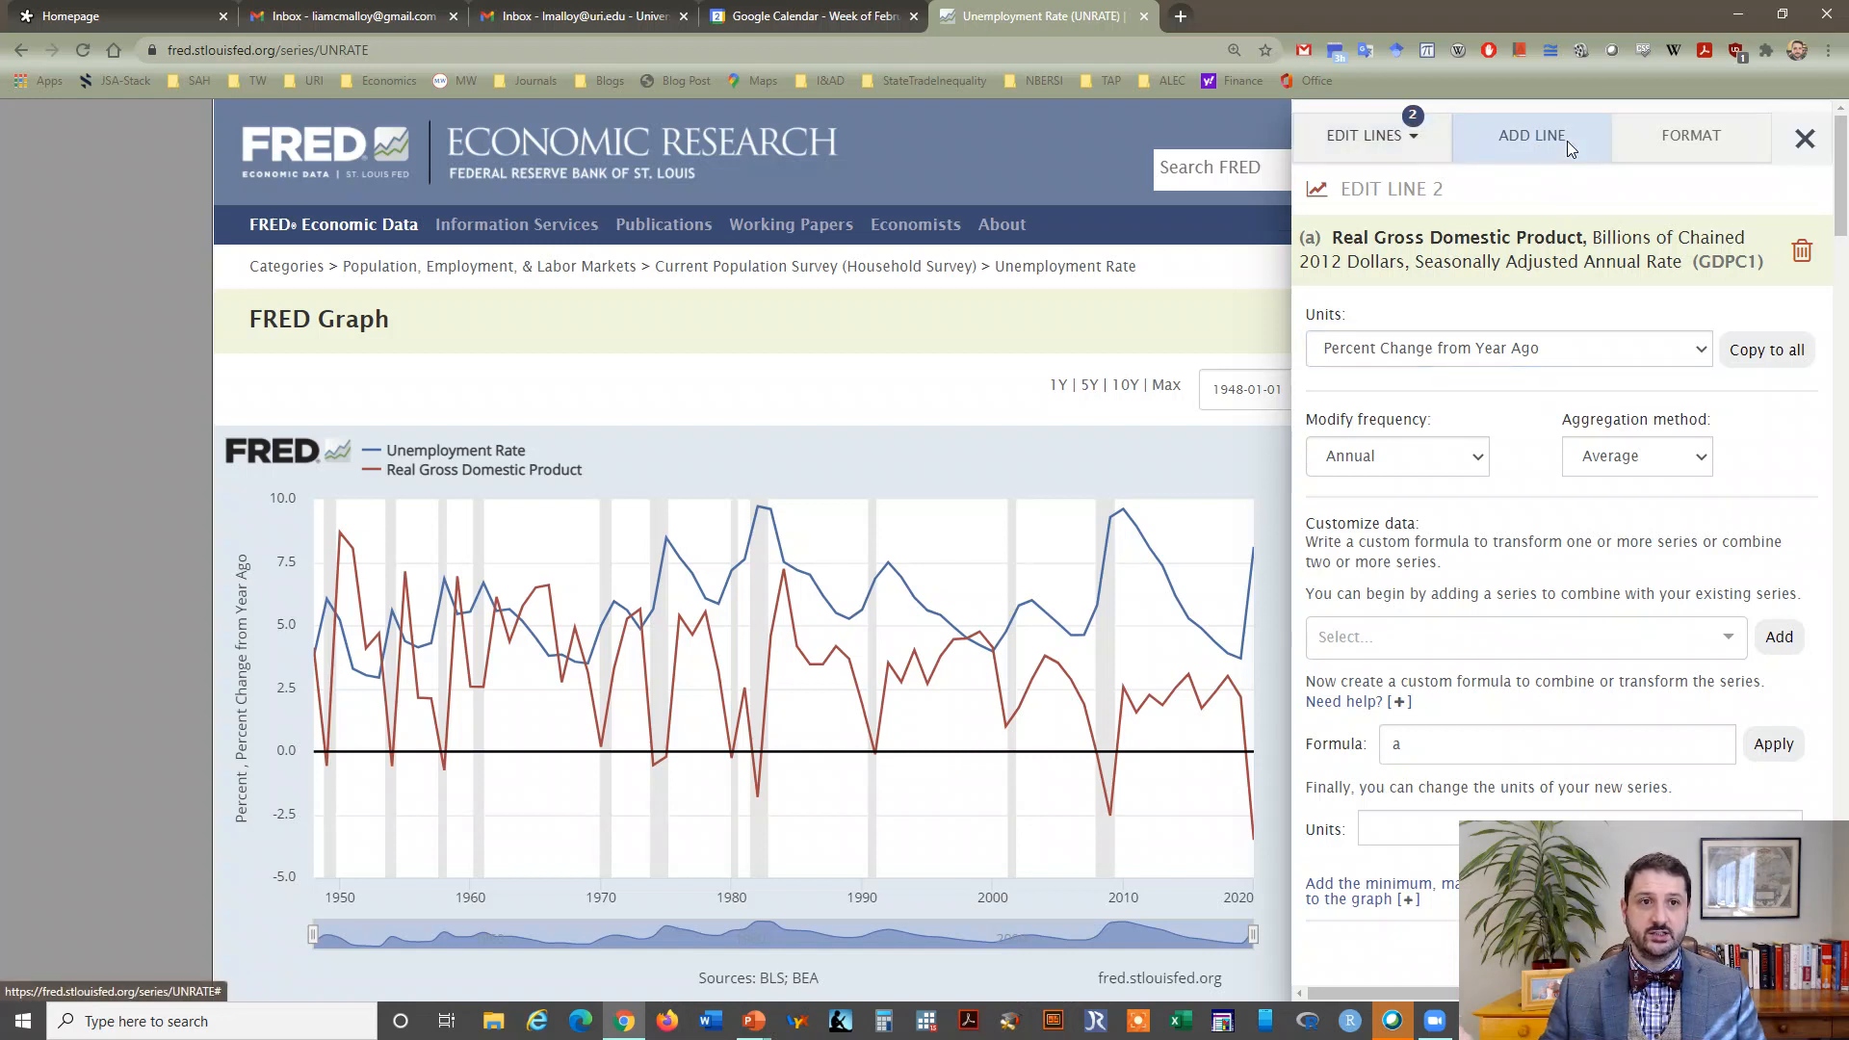
pyautogui.click(1559, 253)
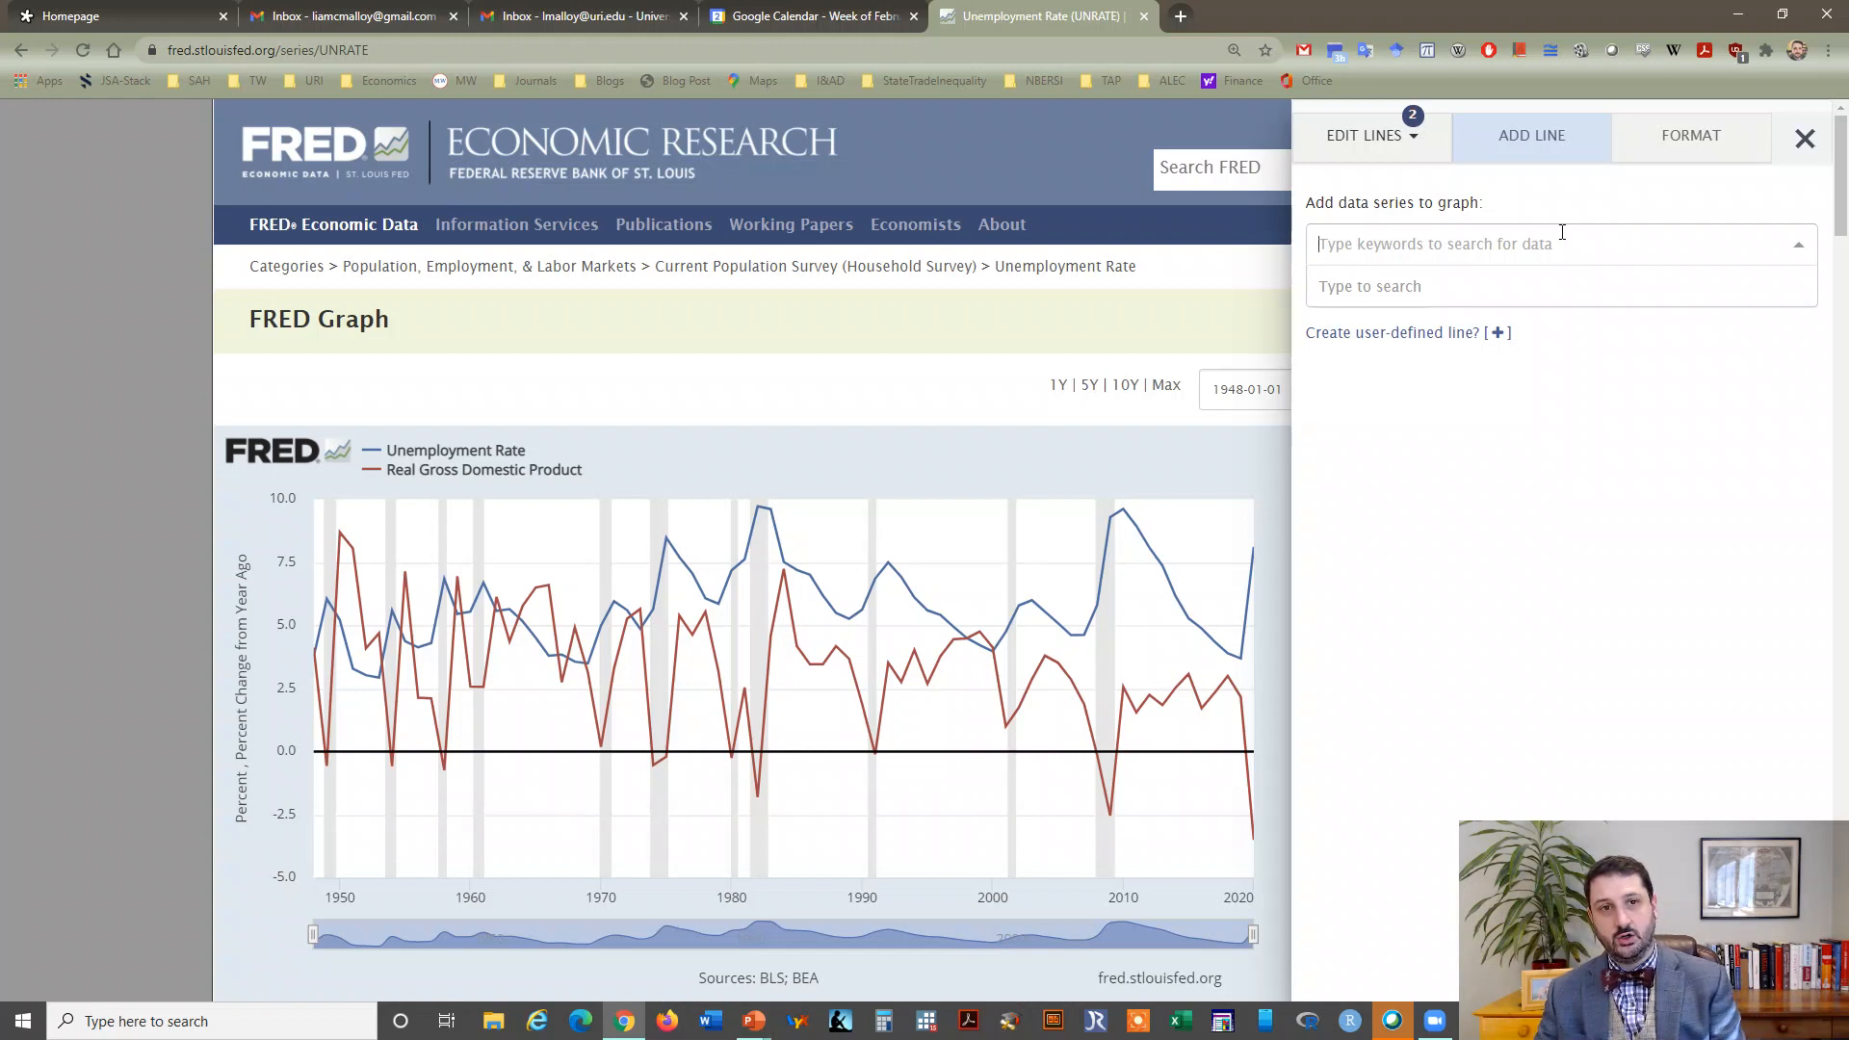
pyautogui.write('cpi')
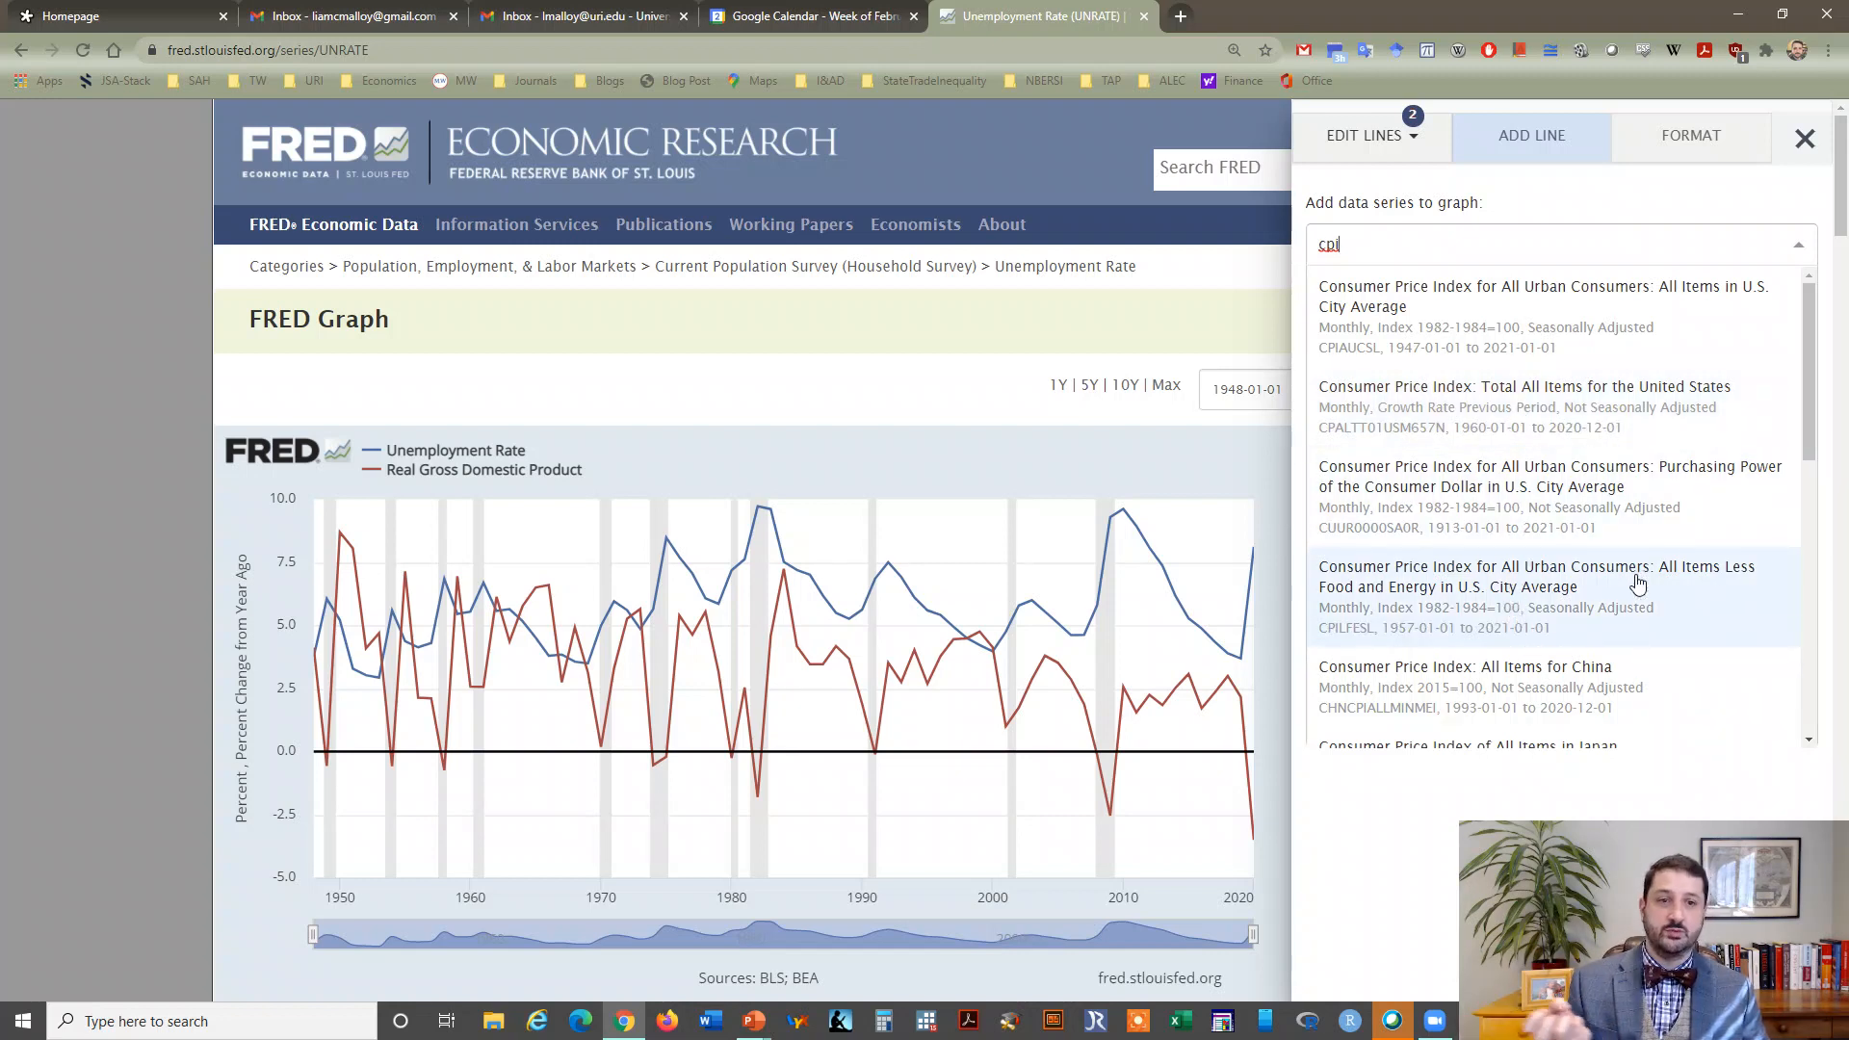
pyautogui.click(1521, 321)
pyautogui.click(1406, 293)
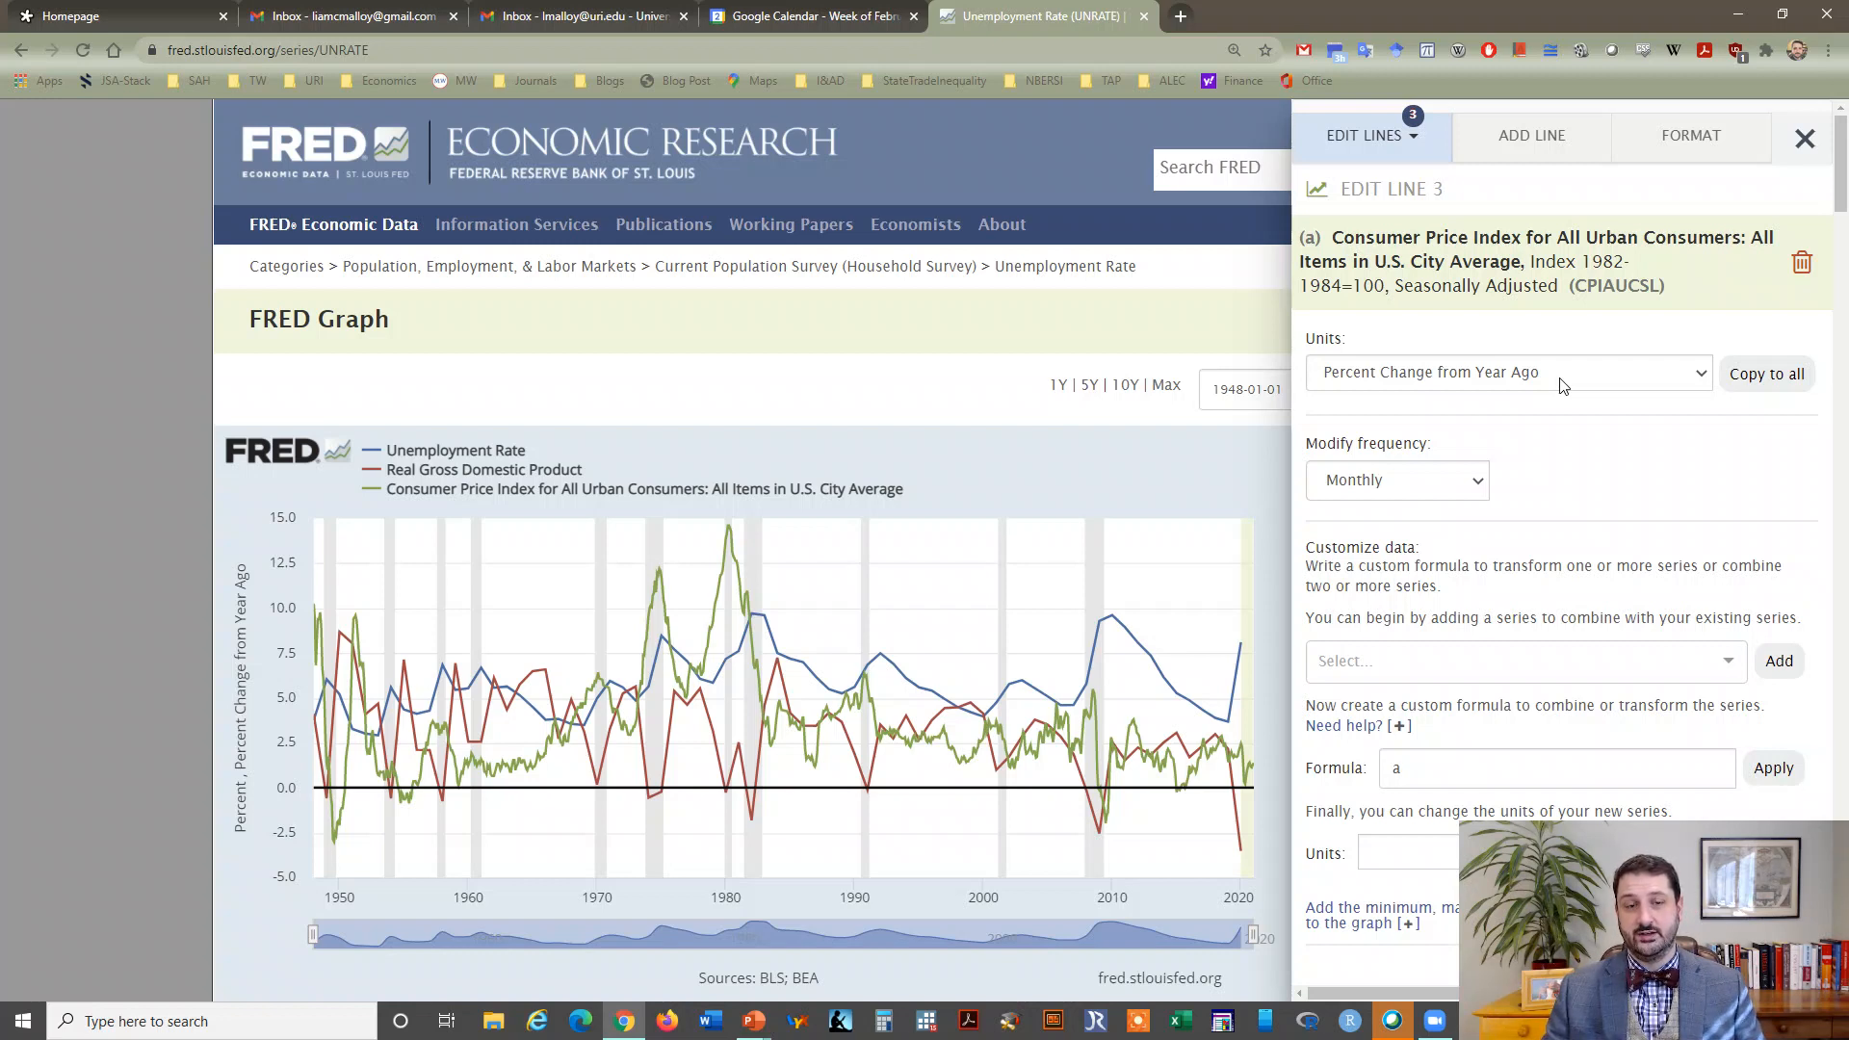
# Step: Set the Consumer Price Index line's frequency to Annual and close the graph editing options
pyautogui.click(1474, 487)
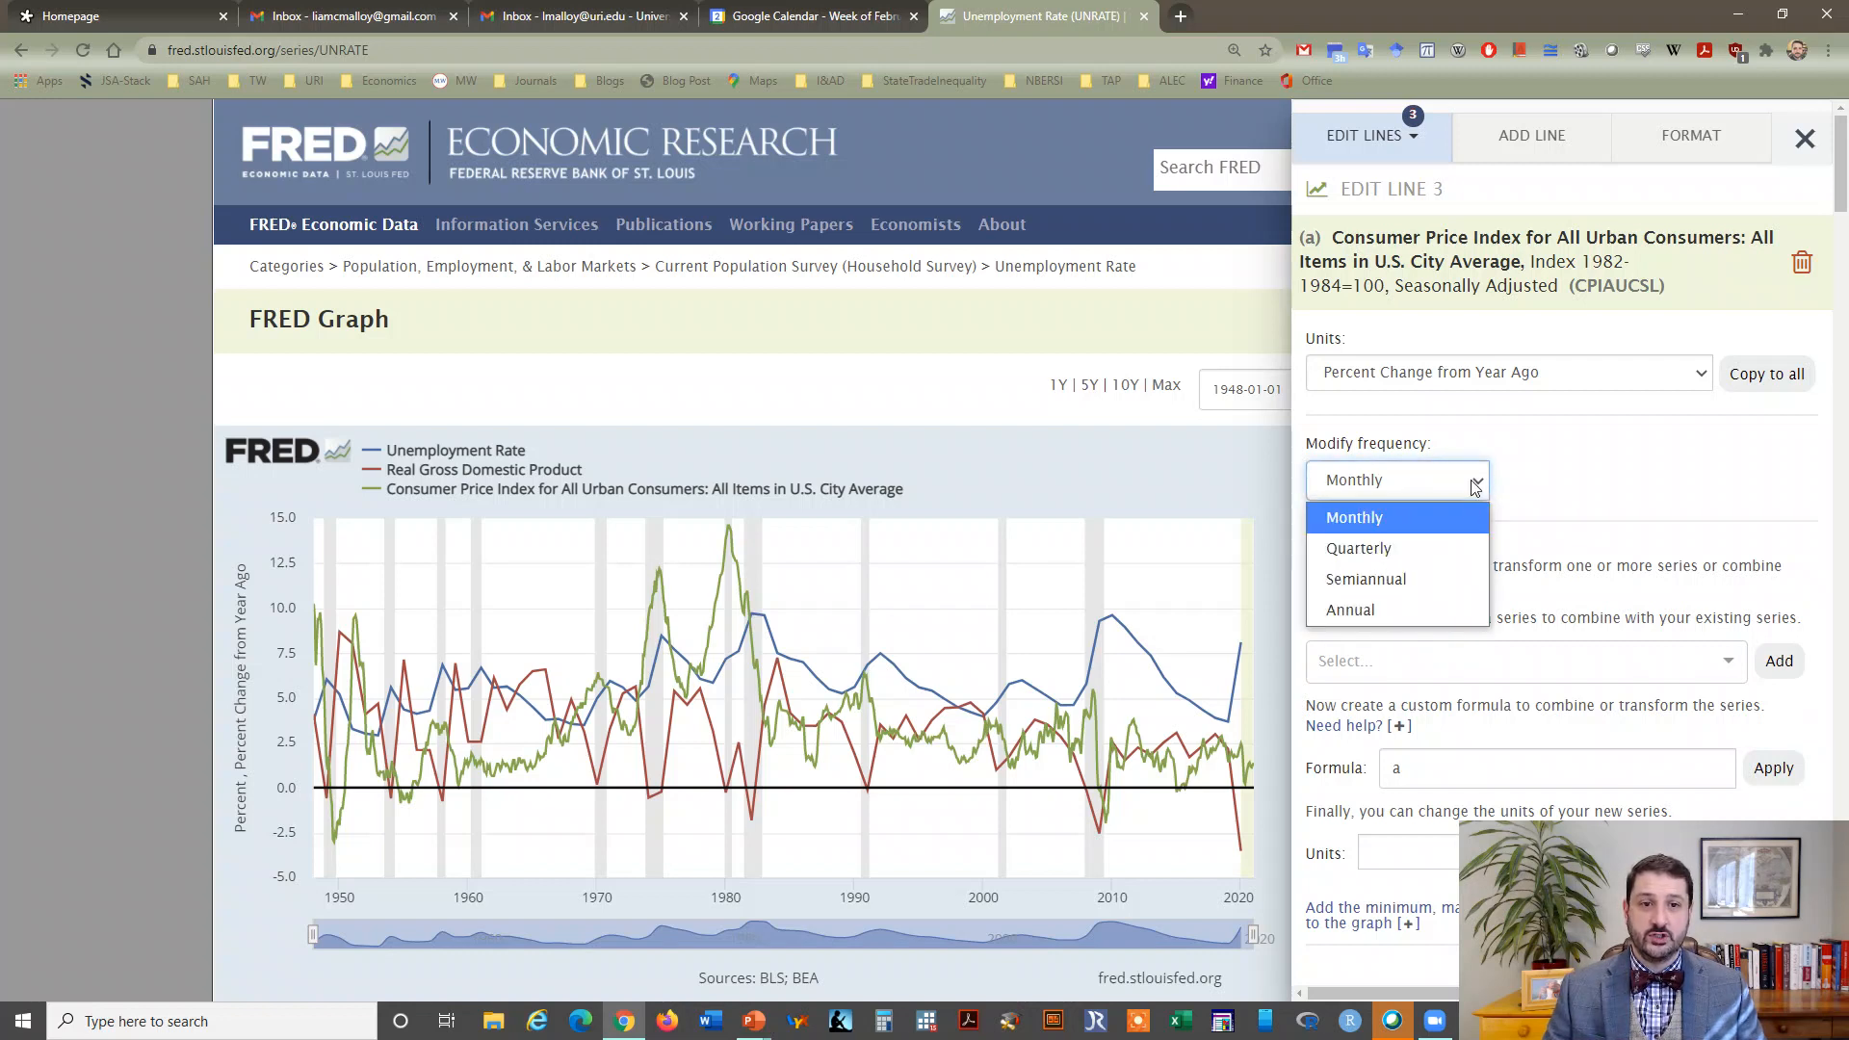
pyautogui.click(1435, 610)
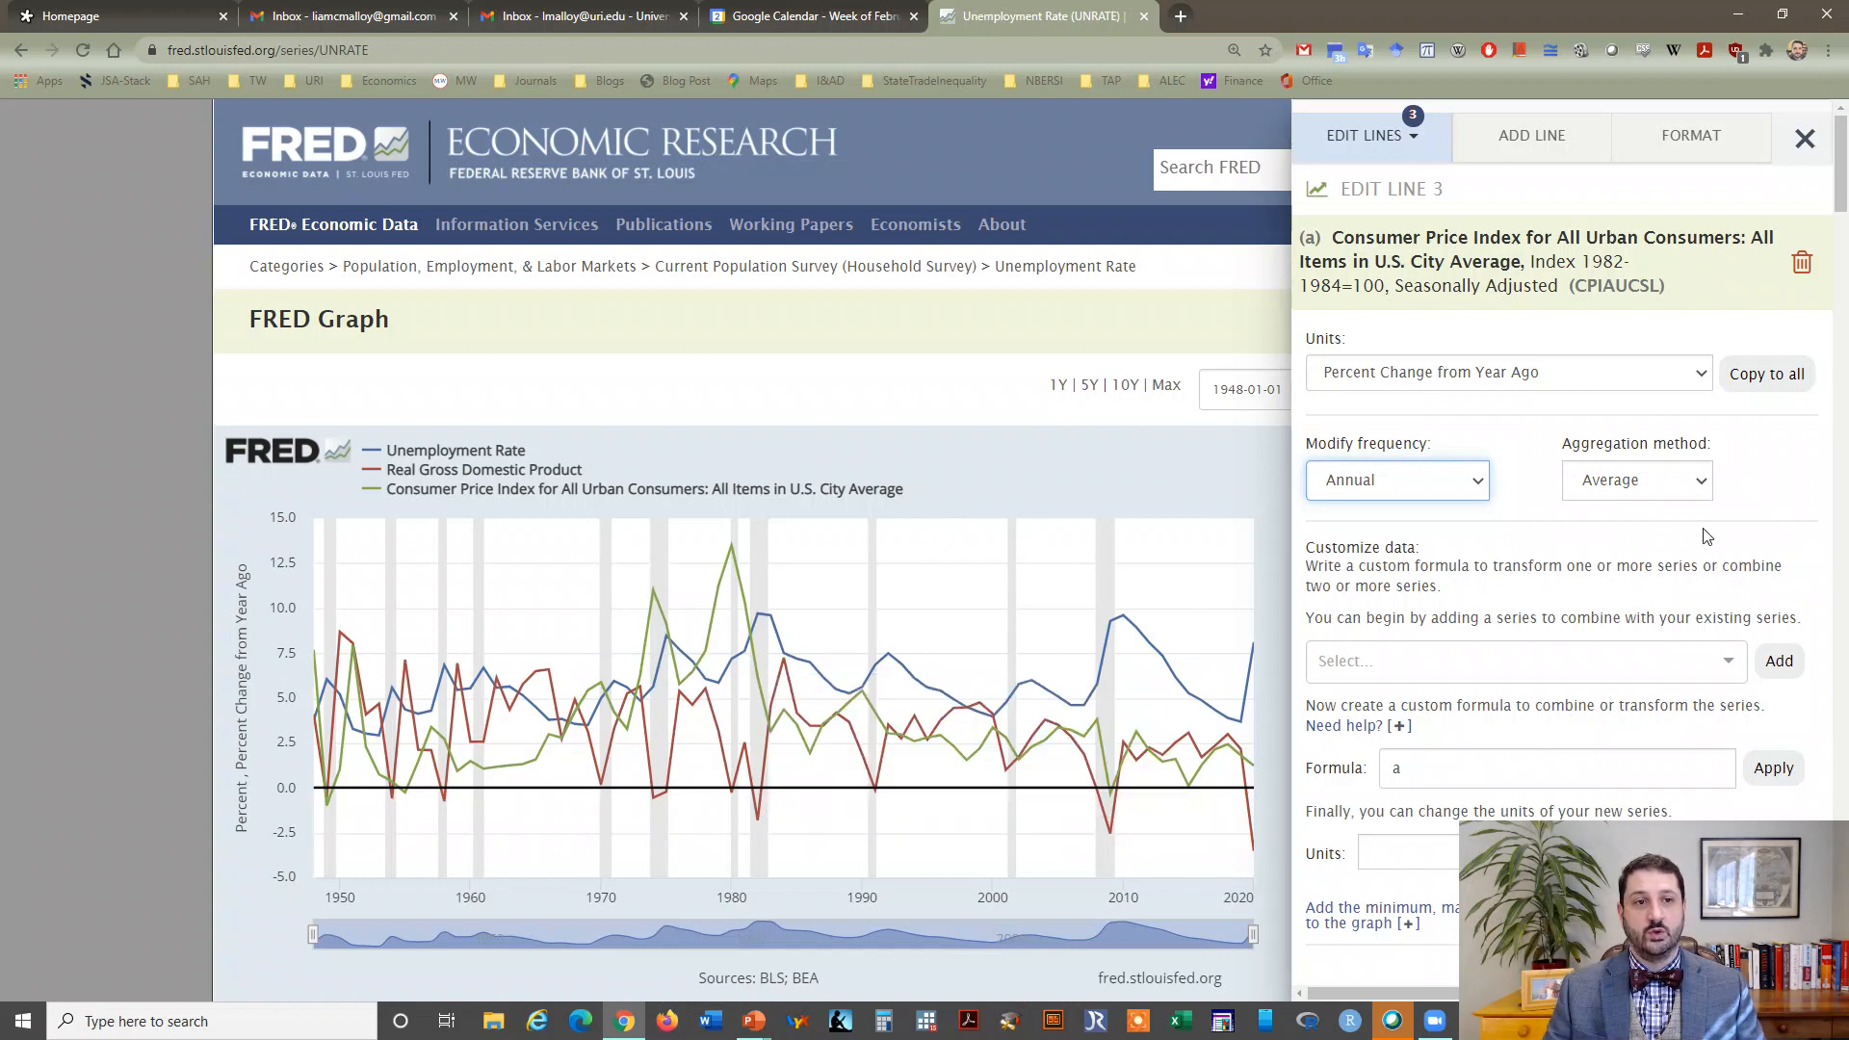
pyautogui.click(1804, 145)
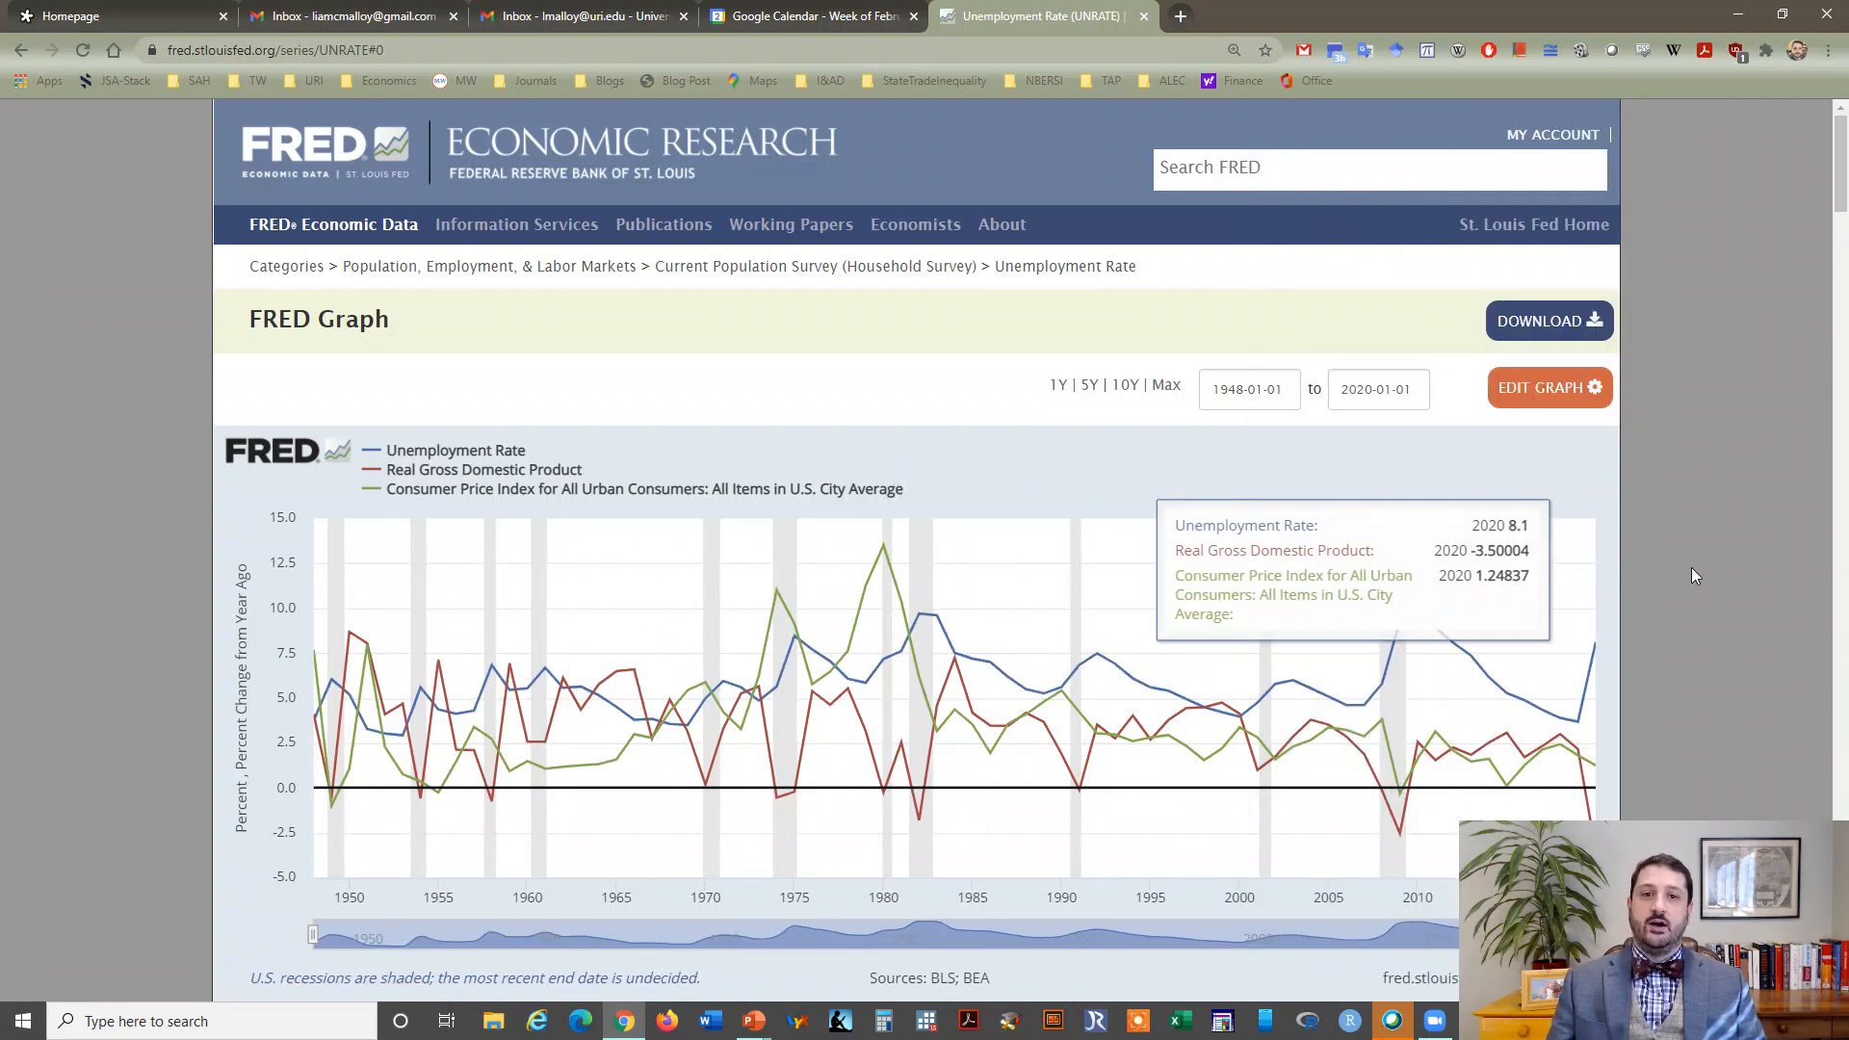
pyautogui.moveTo(1683, 564)
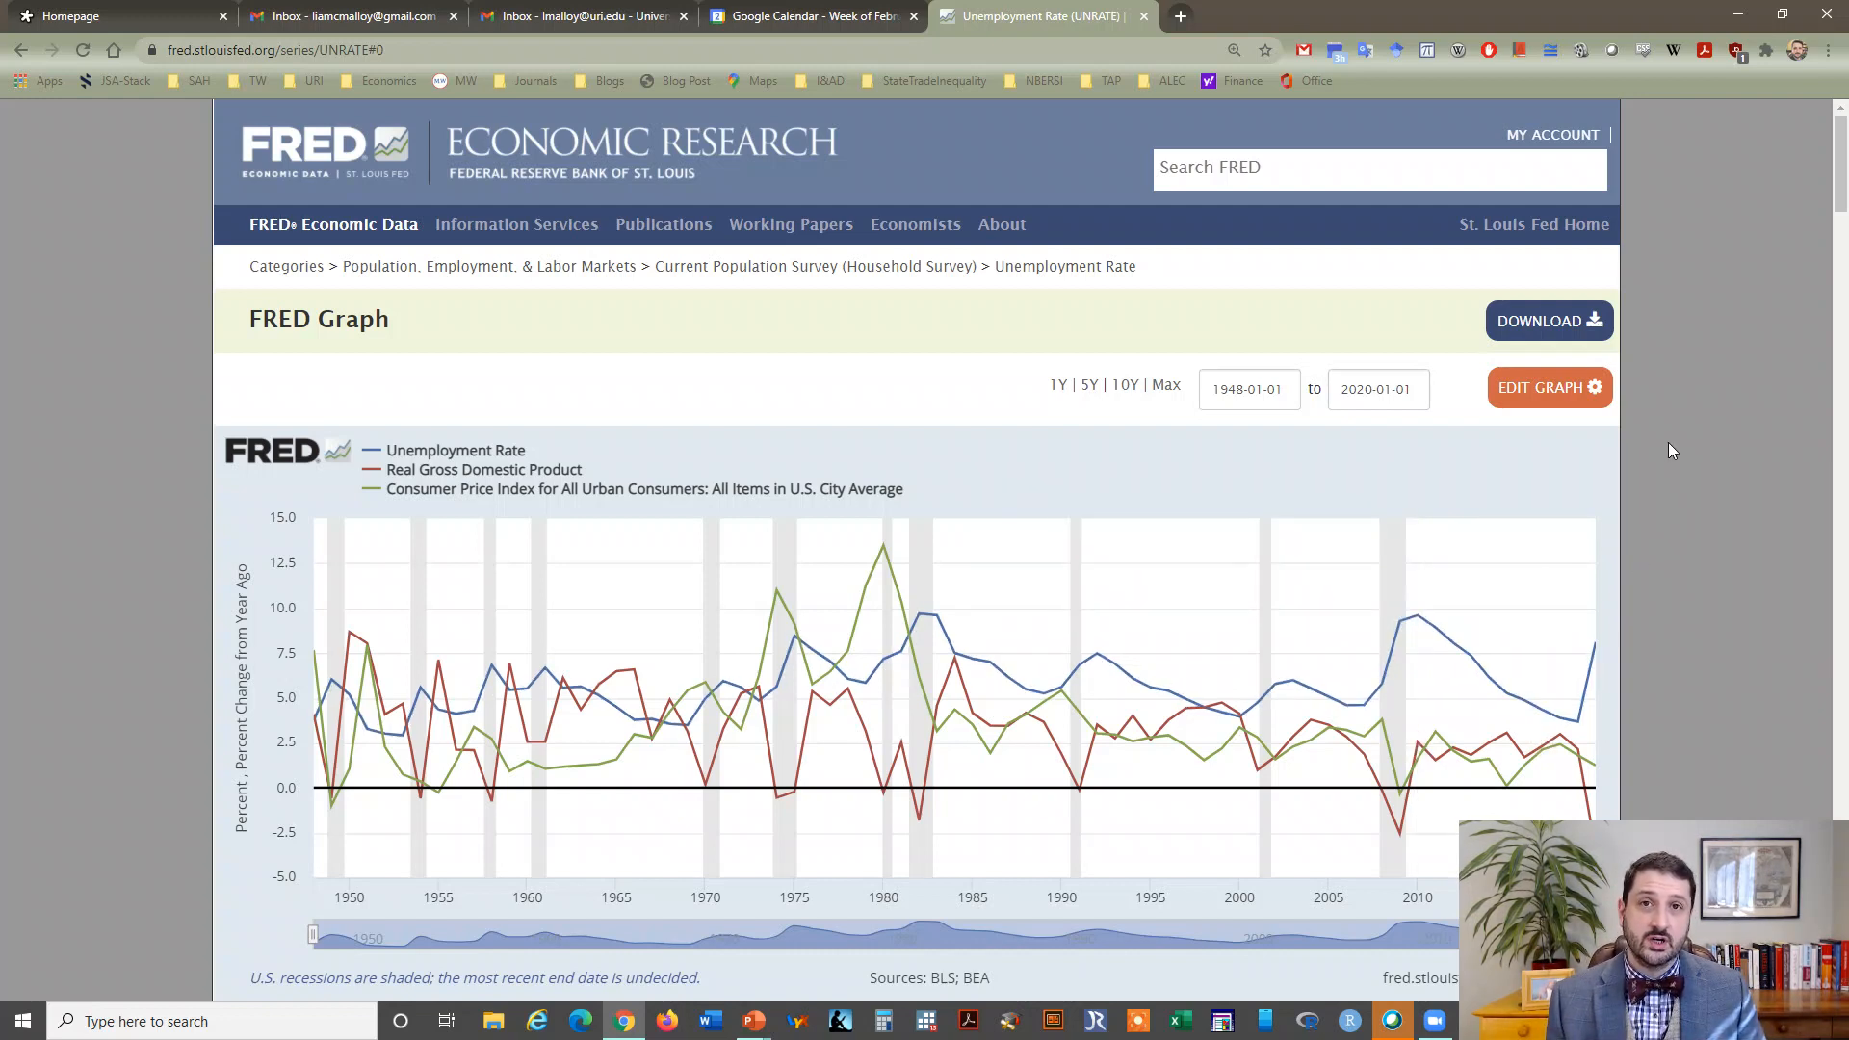
# Step: Download the graph data as an Excel file and save it as OkunPhillipsExercise2.xls in the Spring 2021 folder under Teaching, 327
pyautogui.click(1571, 323)
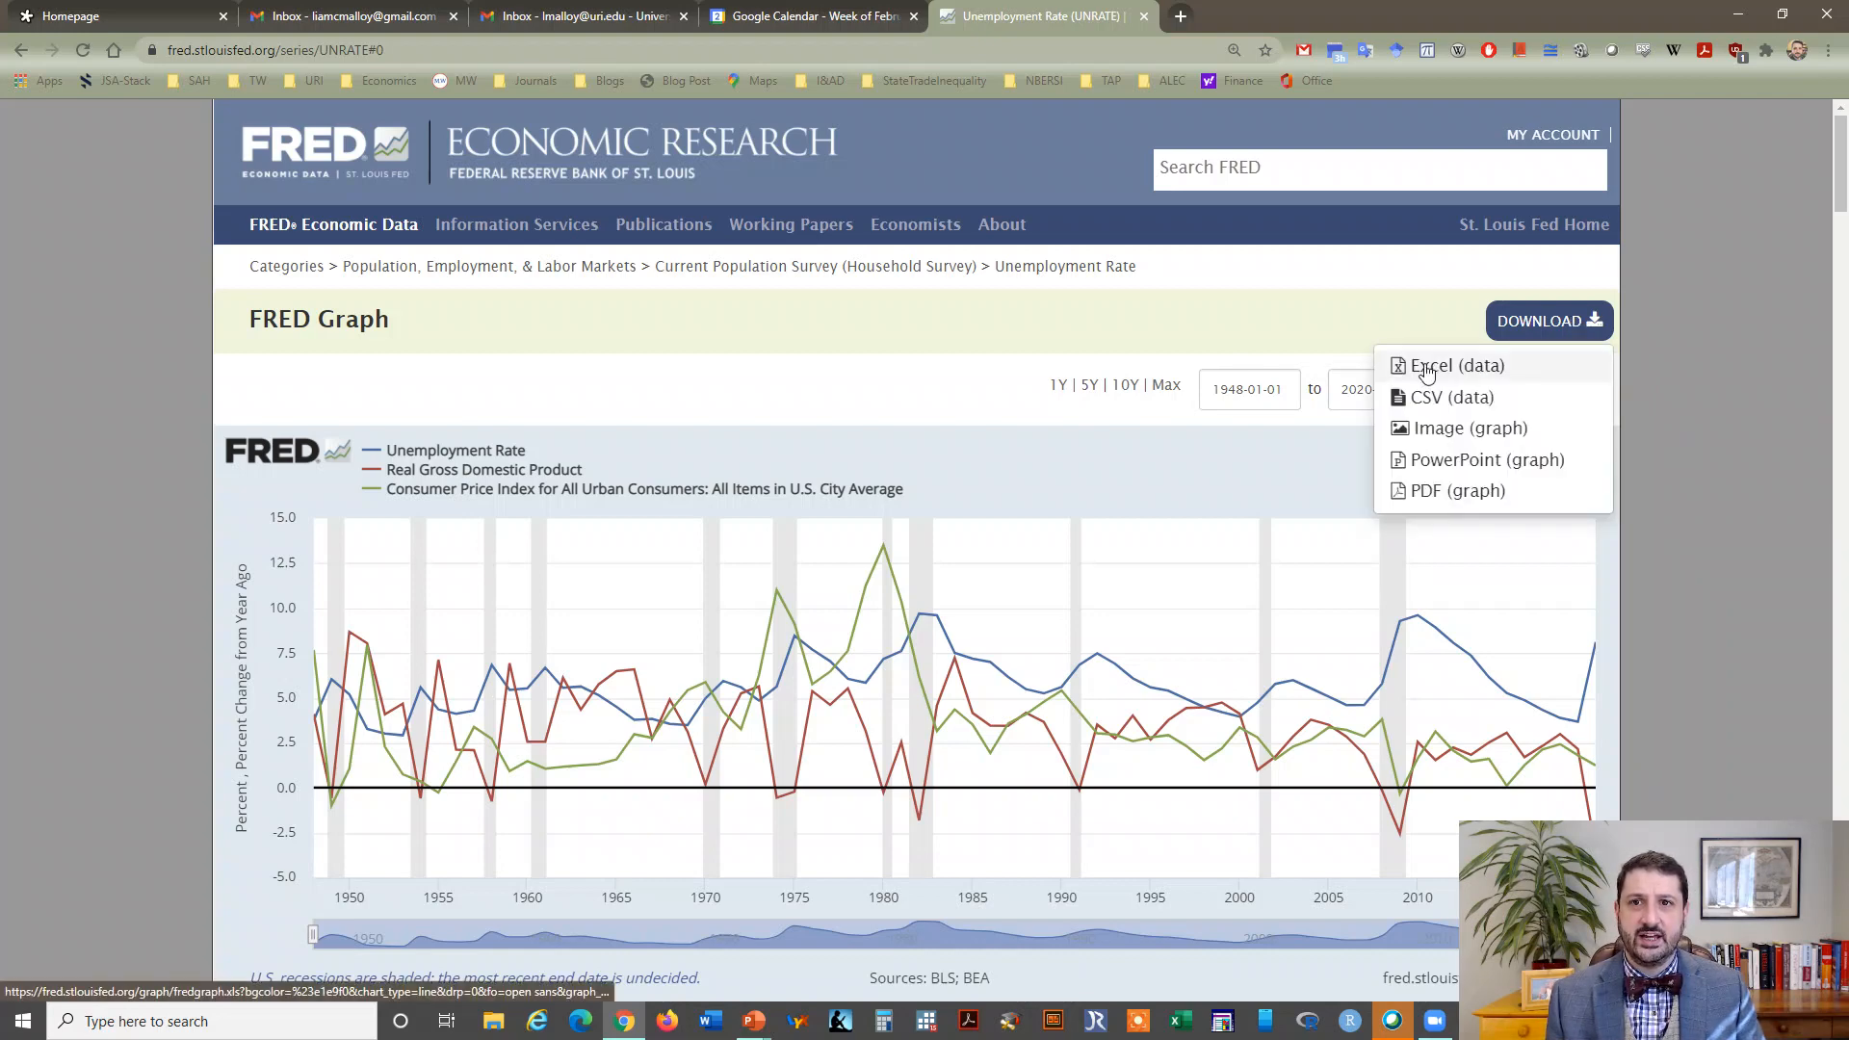
pyautogui.click(1426, 372)
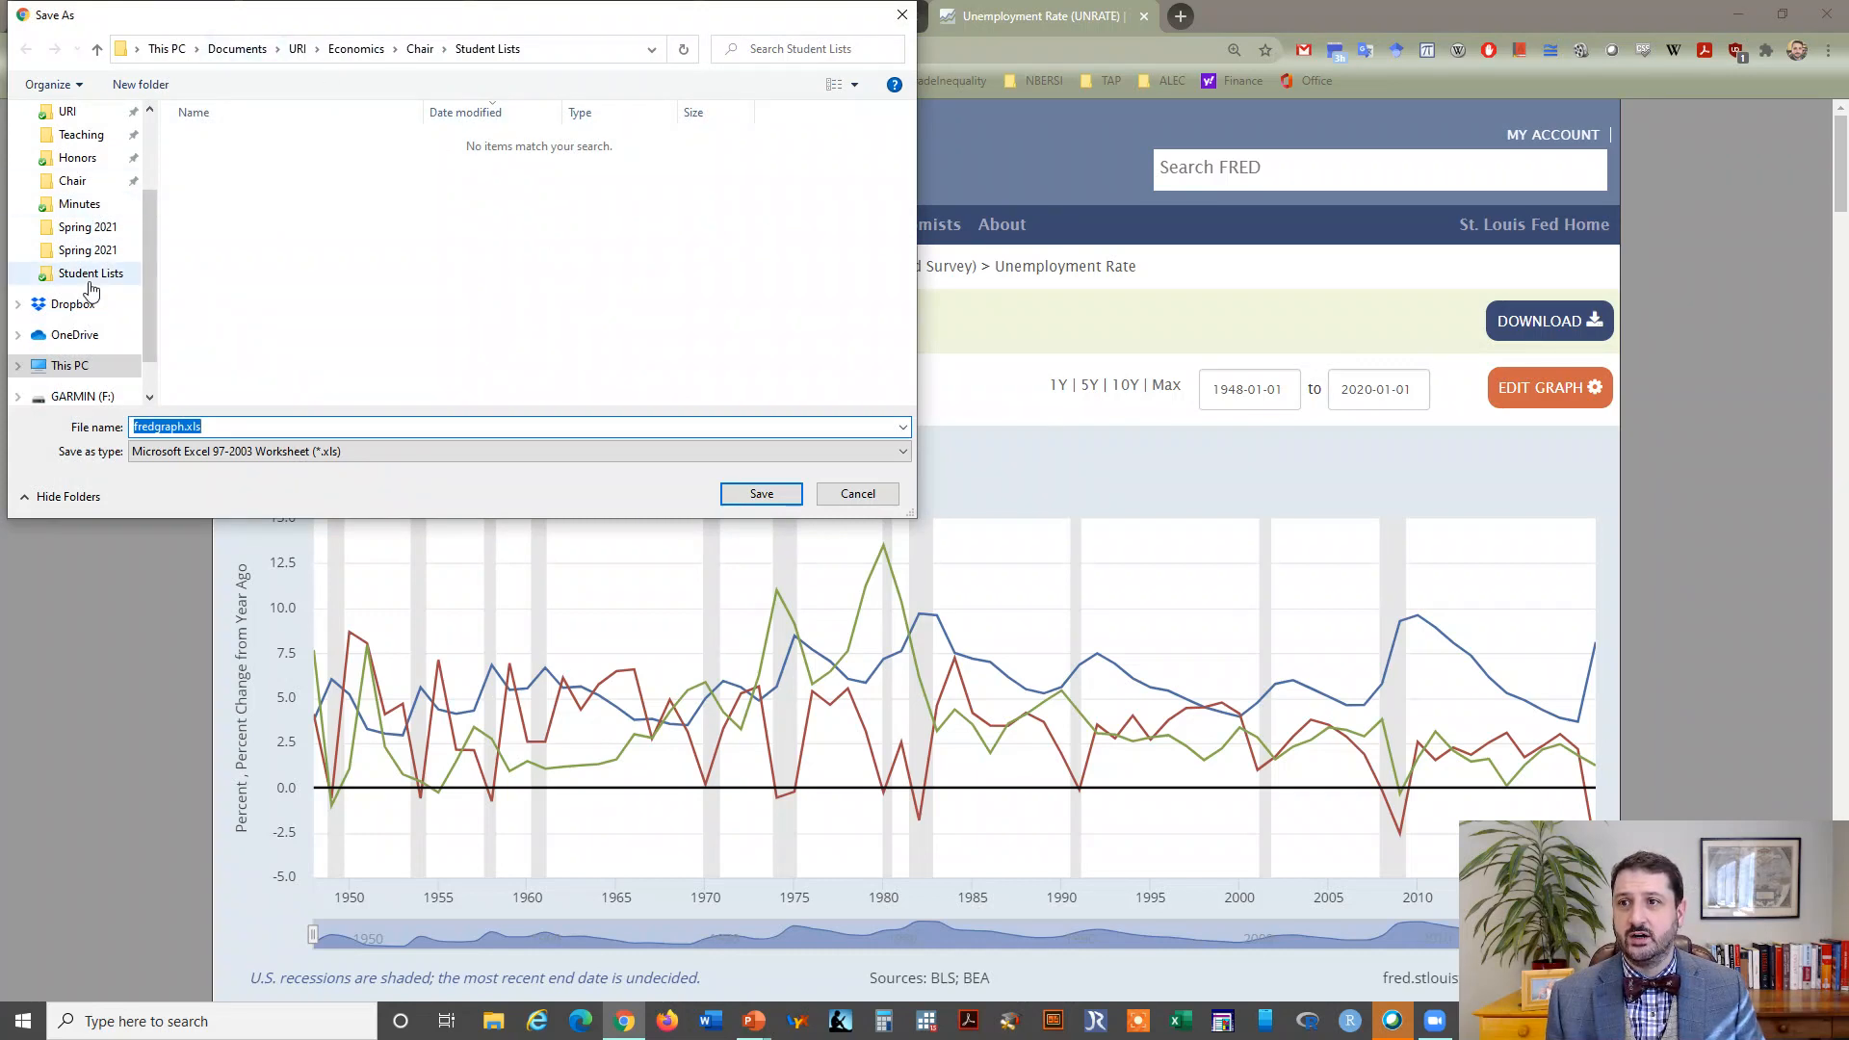
pyautogui.click(88, 250)
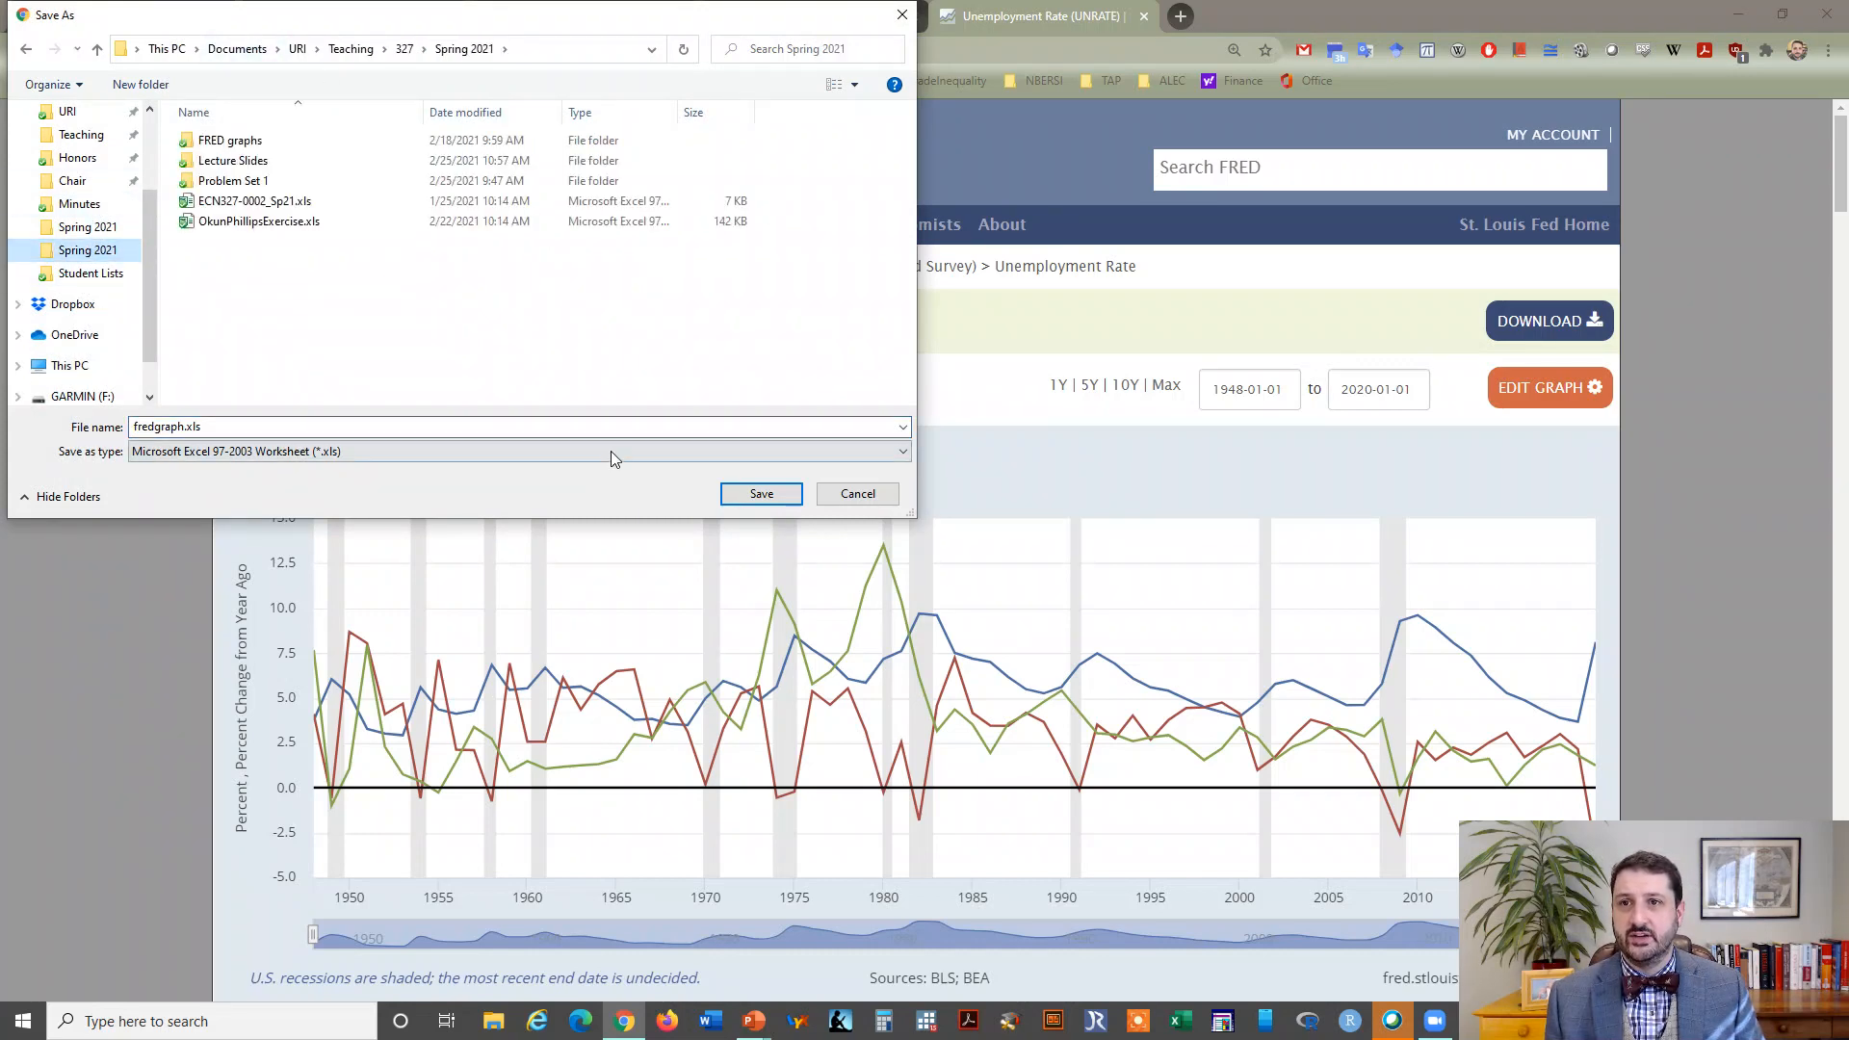
pyautogui.click(260, 224)
pyautogui.click(238, 427)
pyautogui.click(237, 427)
pyautogui.write('2')
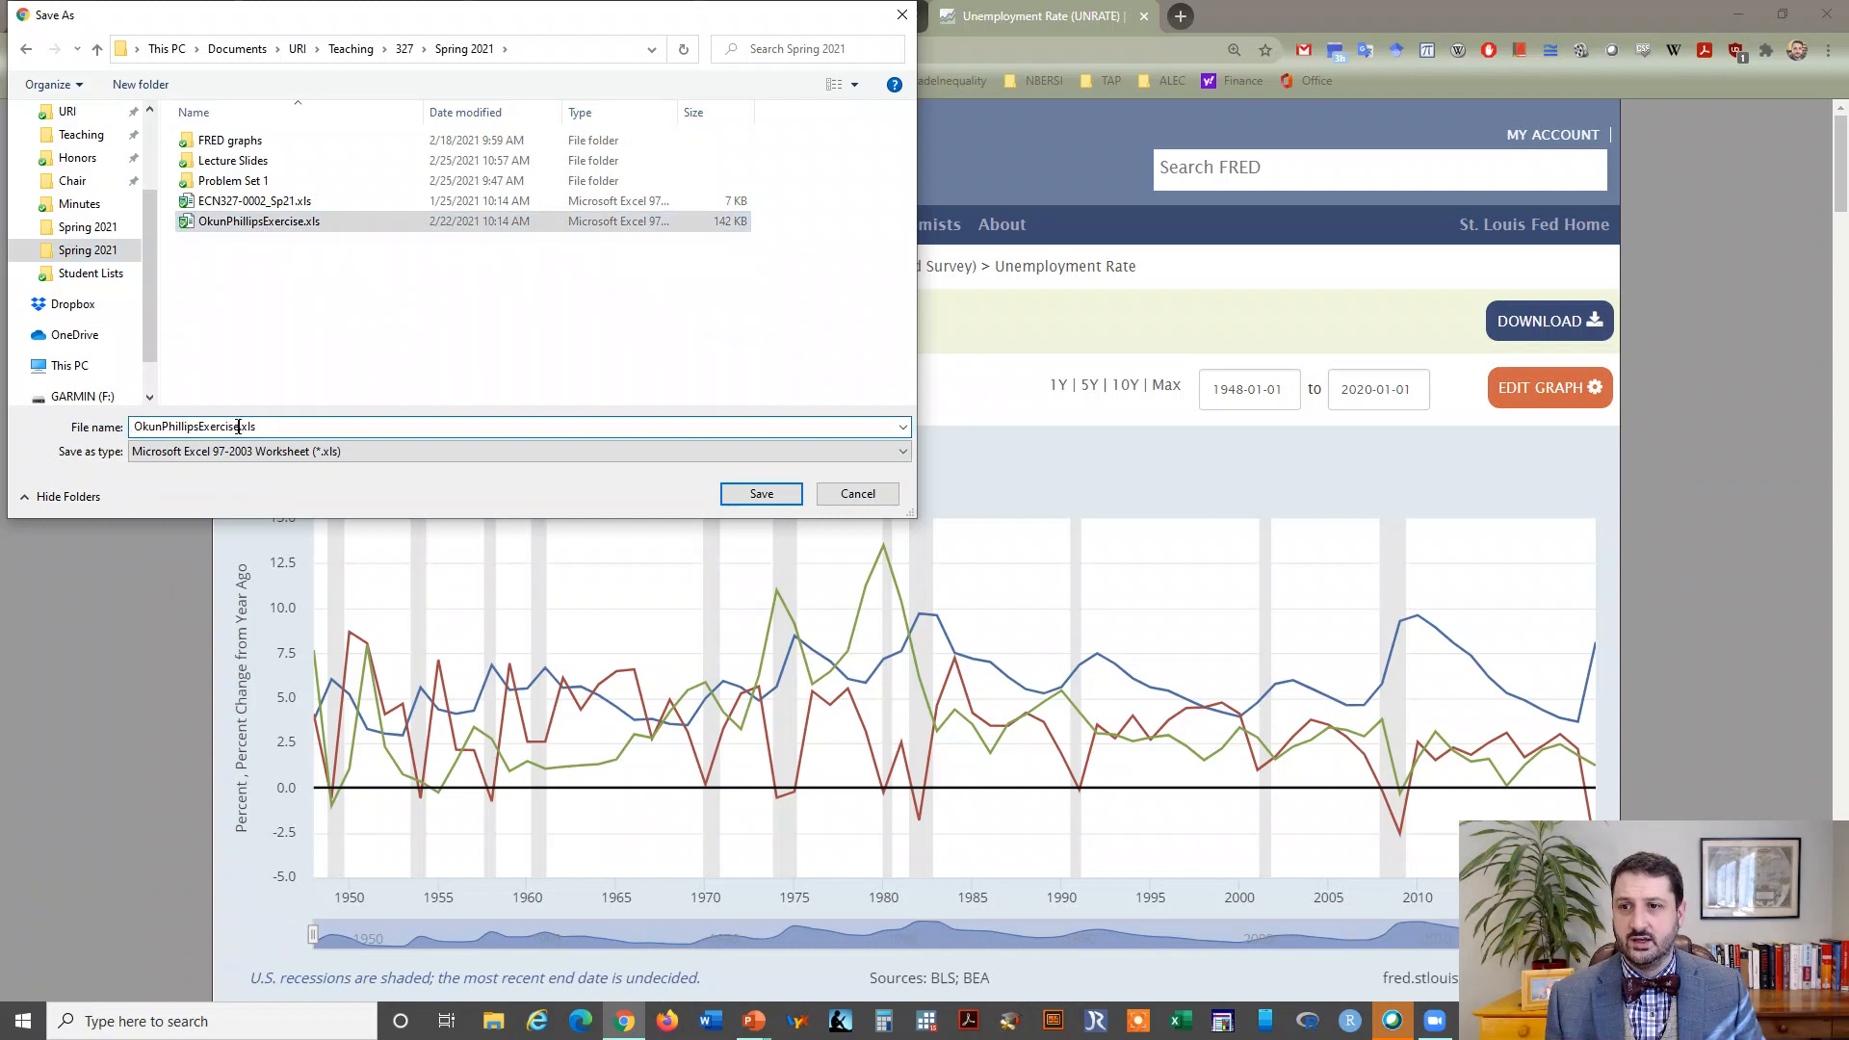
pyautogui.click(776, 496)
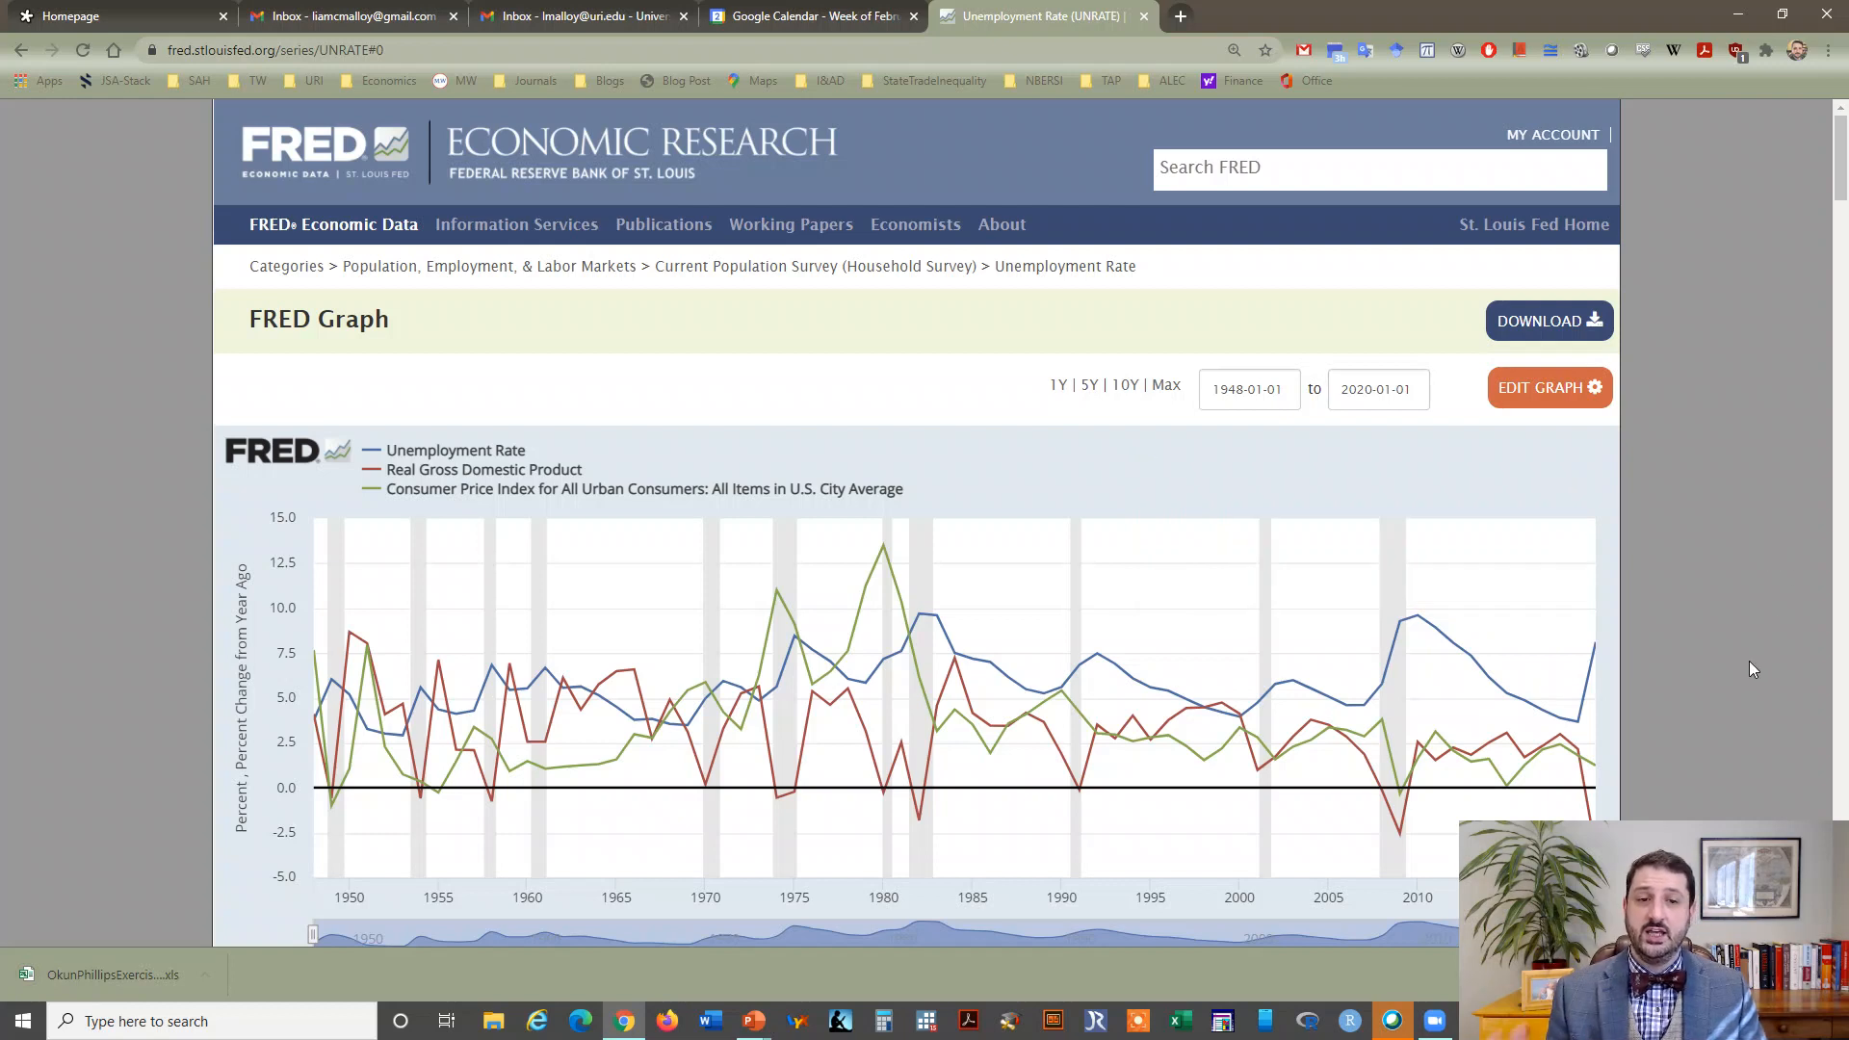
# Step: Switch to the PowerPoint slide show with the Federal Reserve Economic Data slide
pyautogui.moveTo(756, 1021)
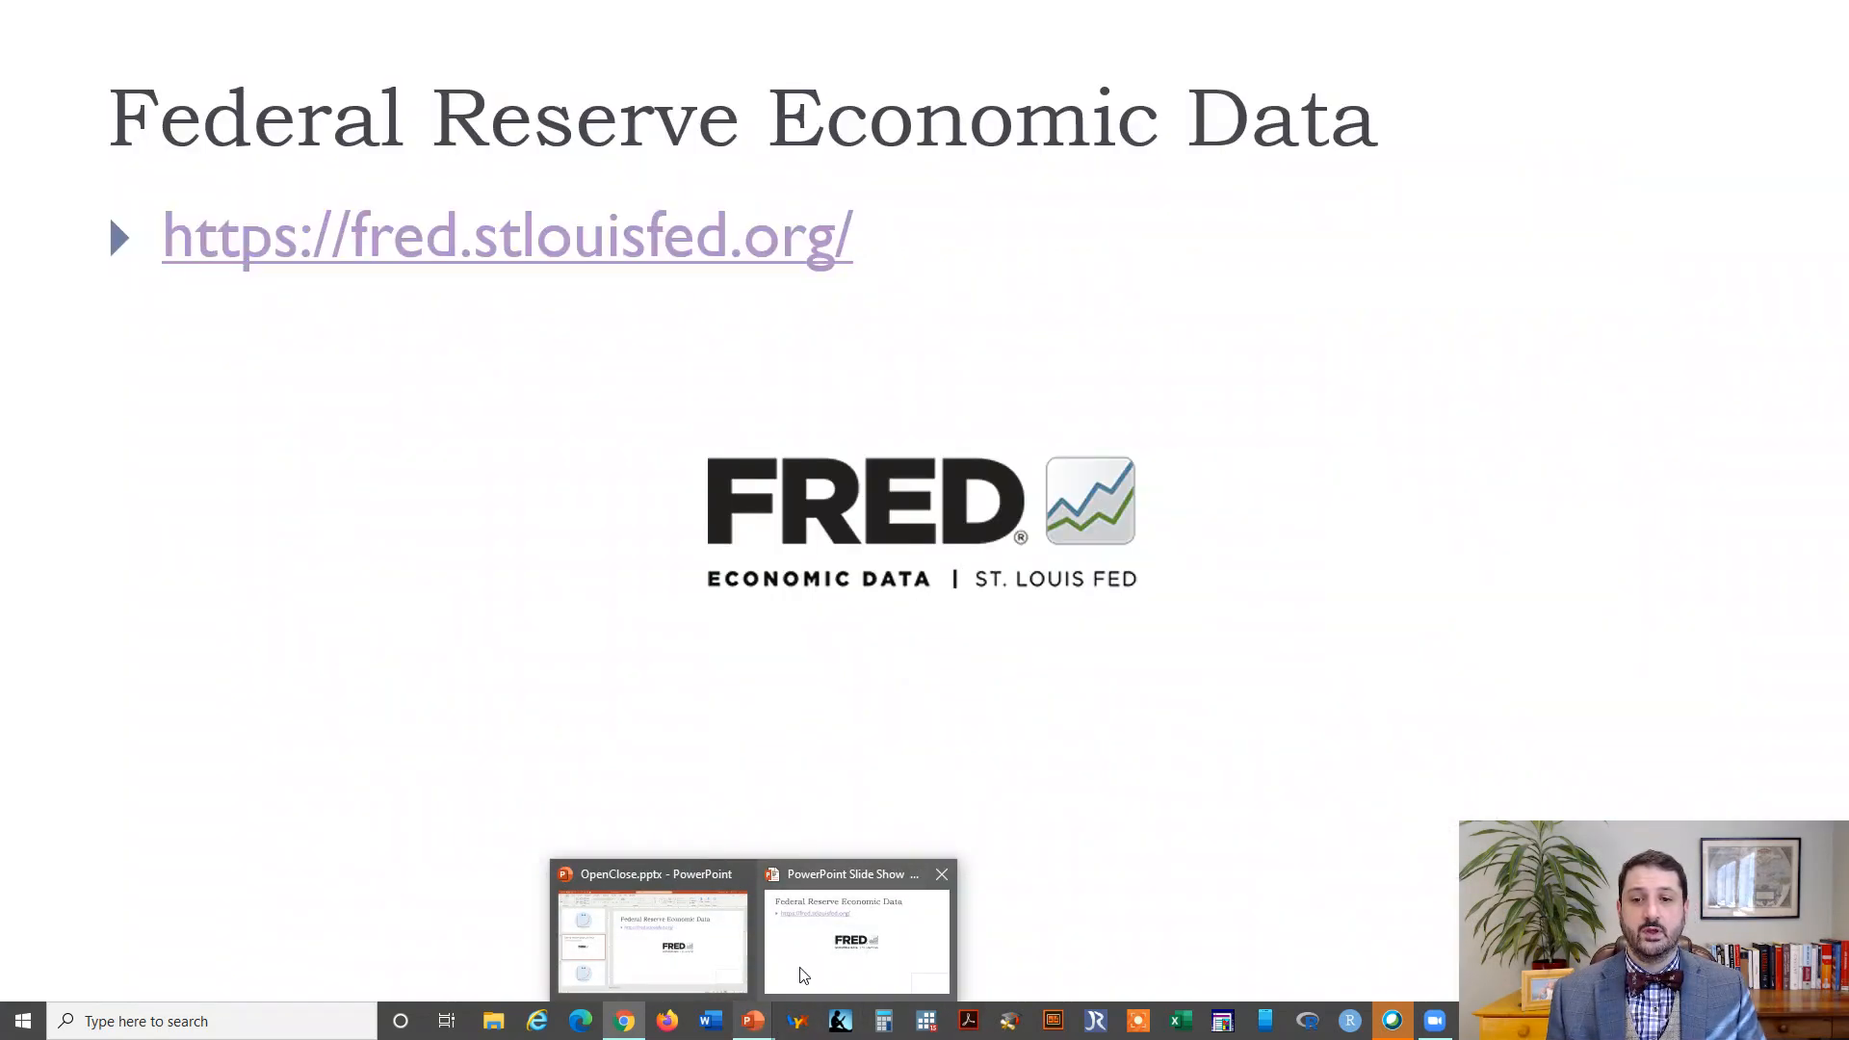
pyautogui.click(804, 975)
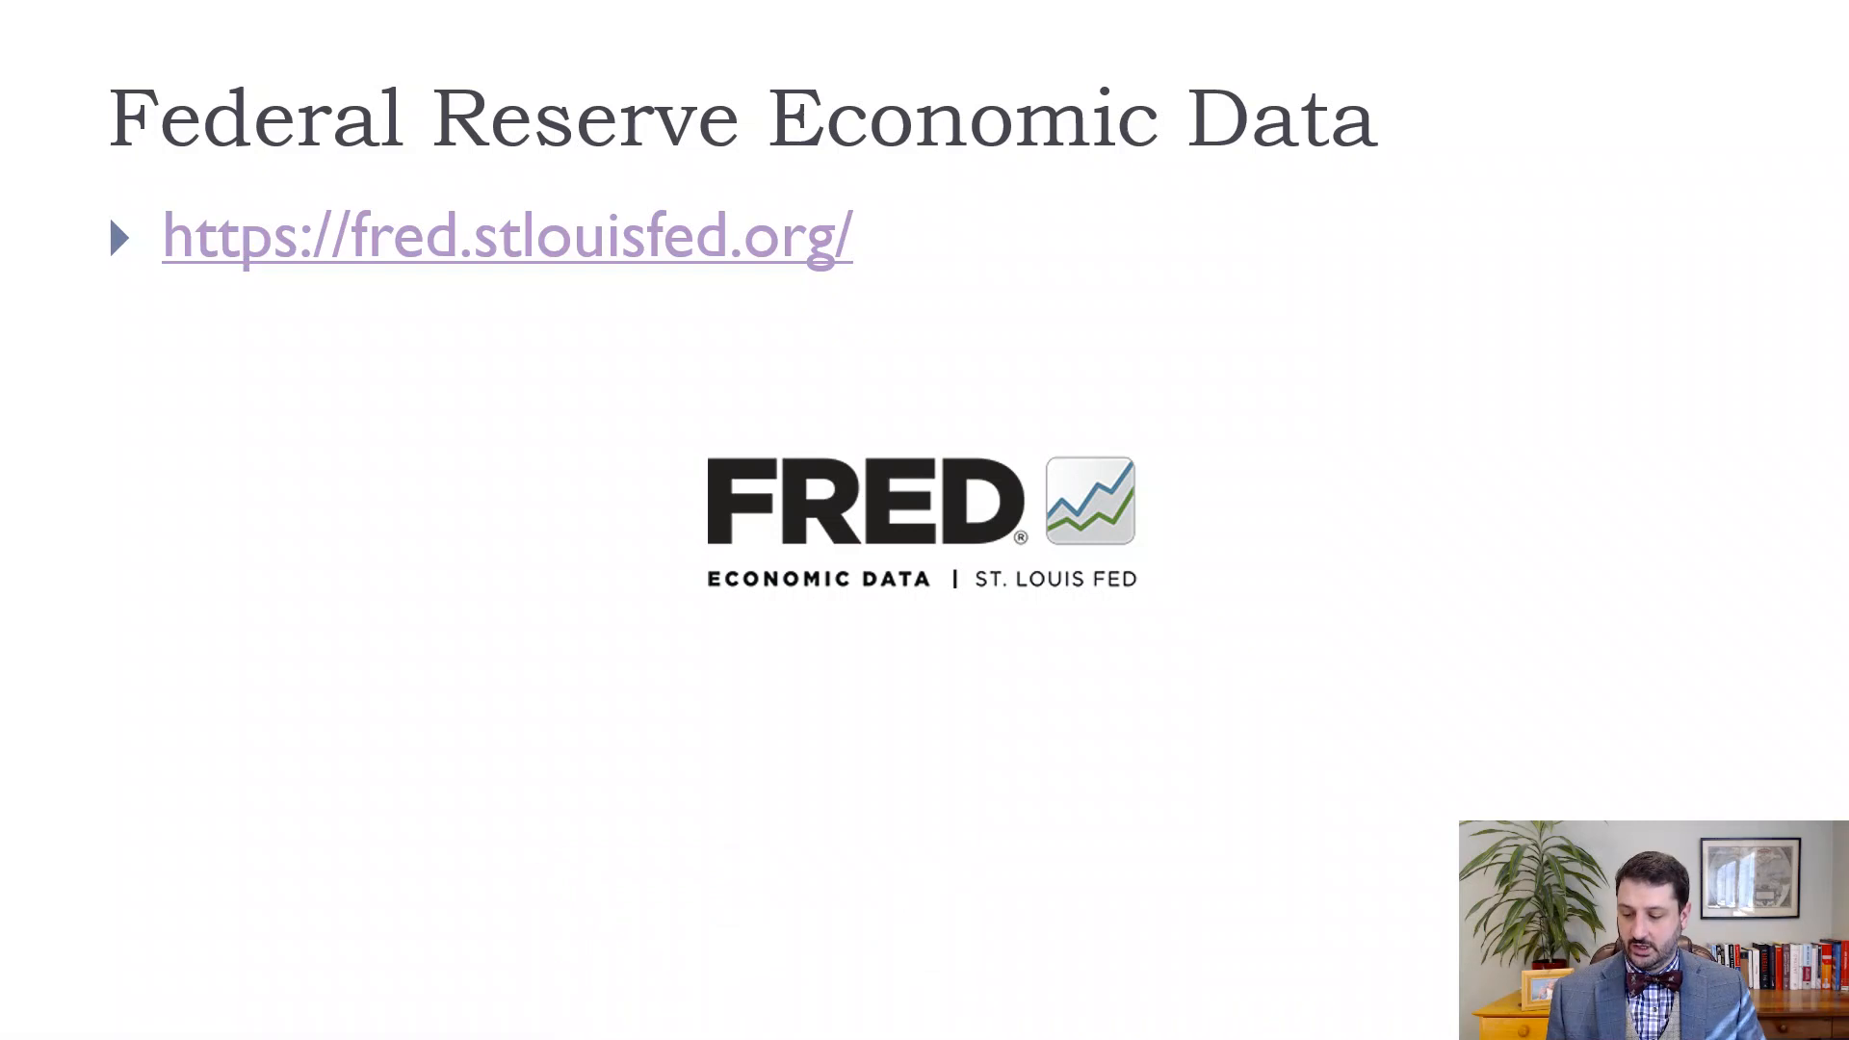